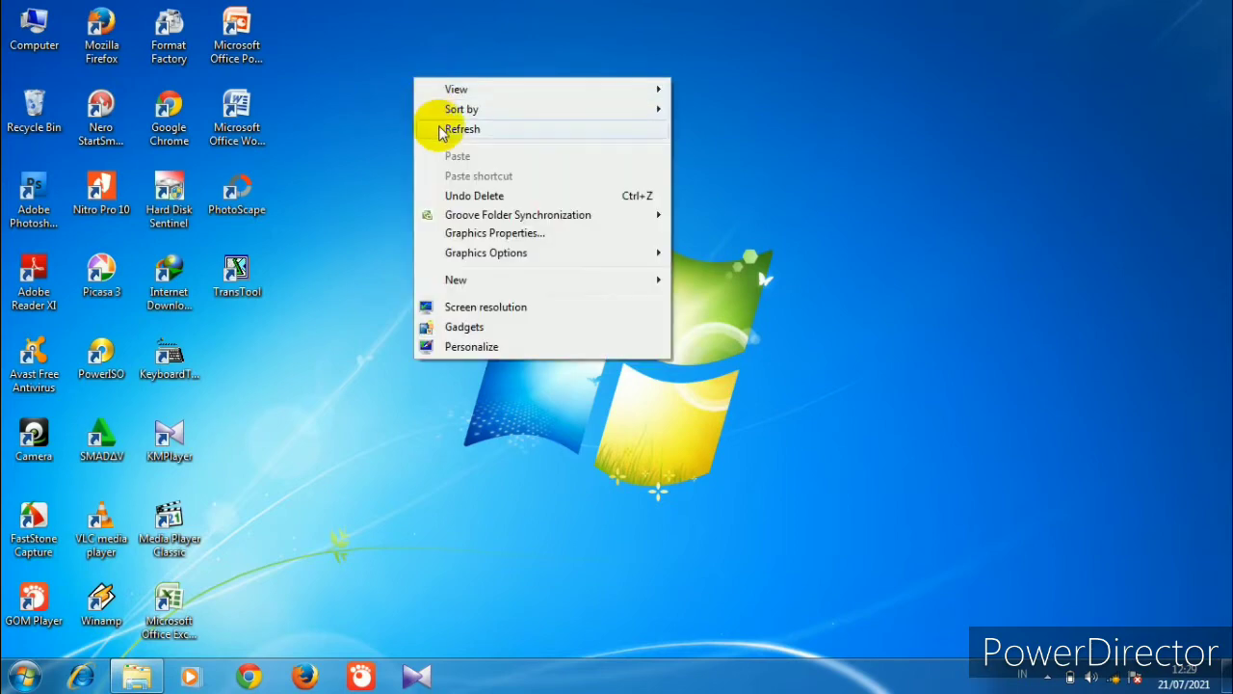
click(439, 136)
right_click(405, 83)
click(430, 137)
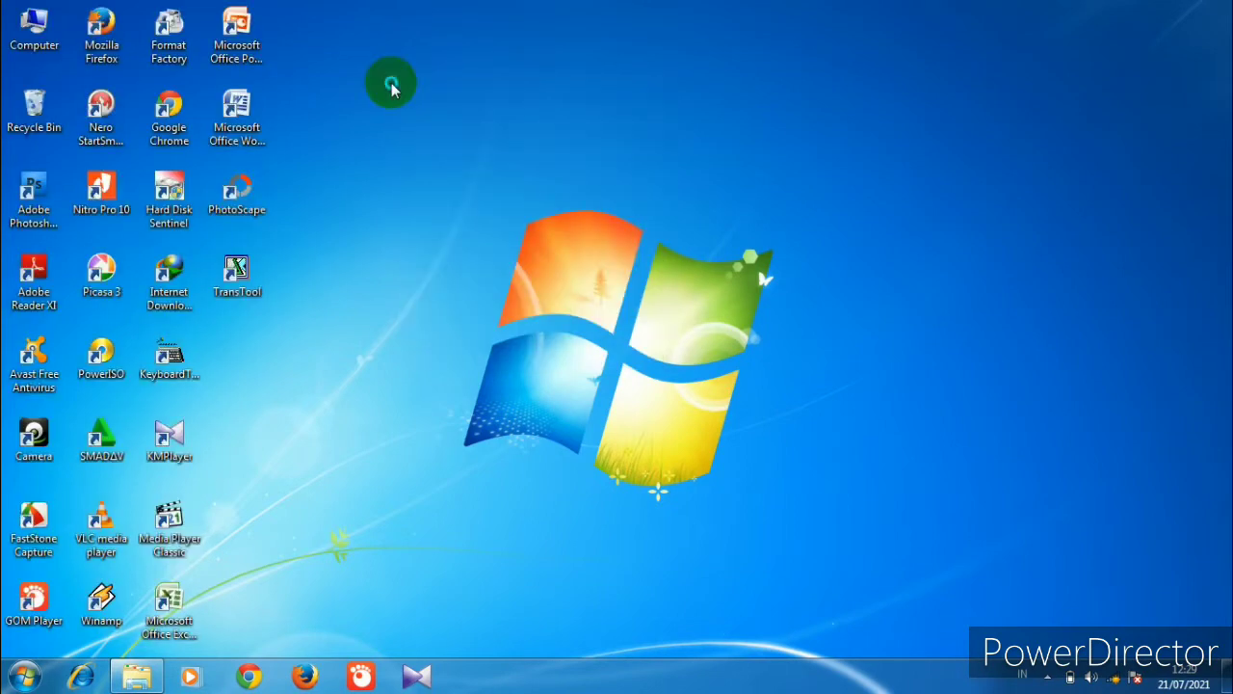
right_click(396, 85)
click(418, 140)
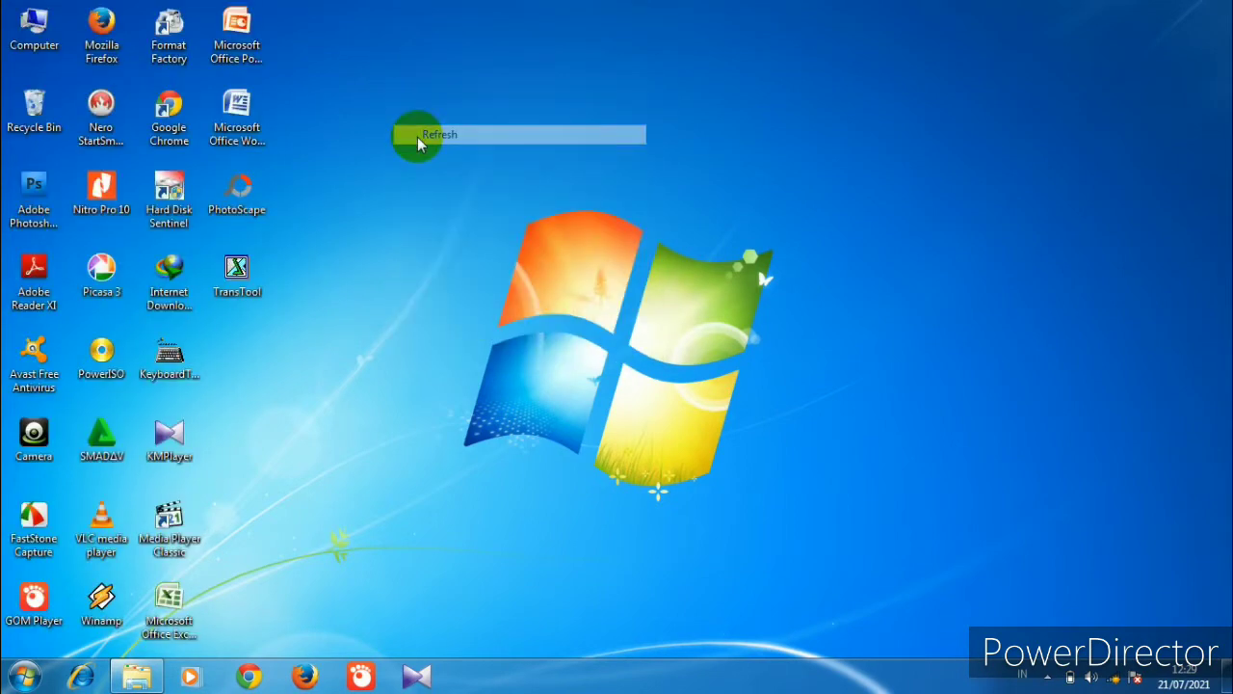
right_click(396, 62)
click(414, 112)
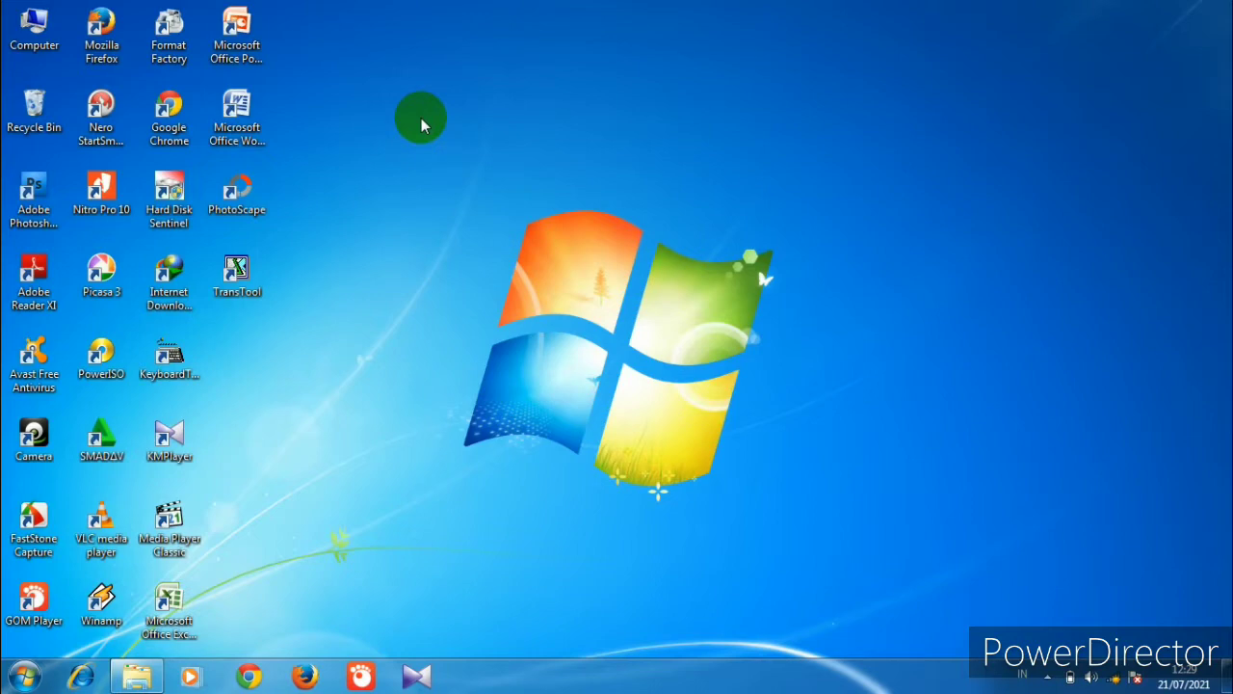
right_click(494, 112)
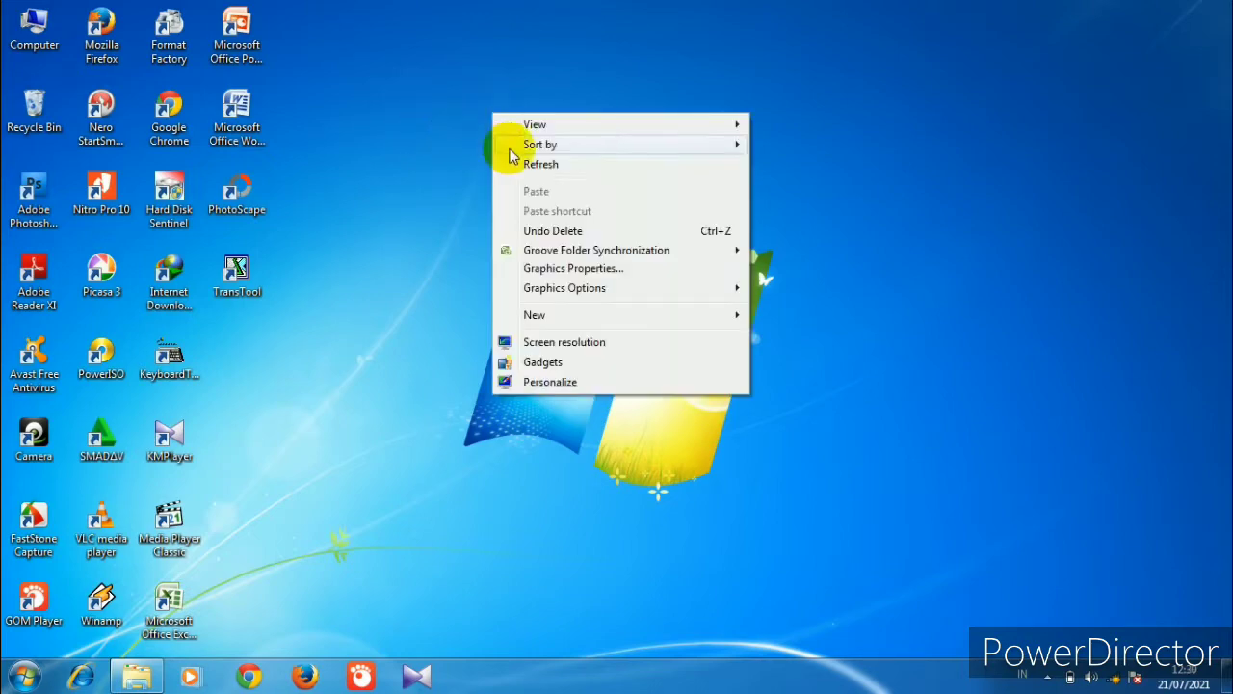
click(528, 165)
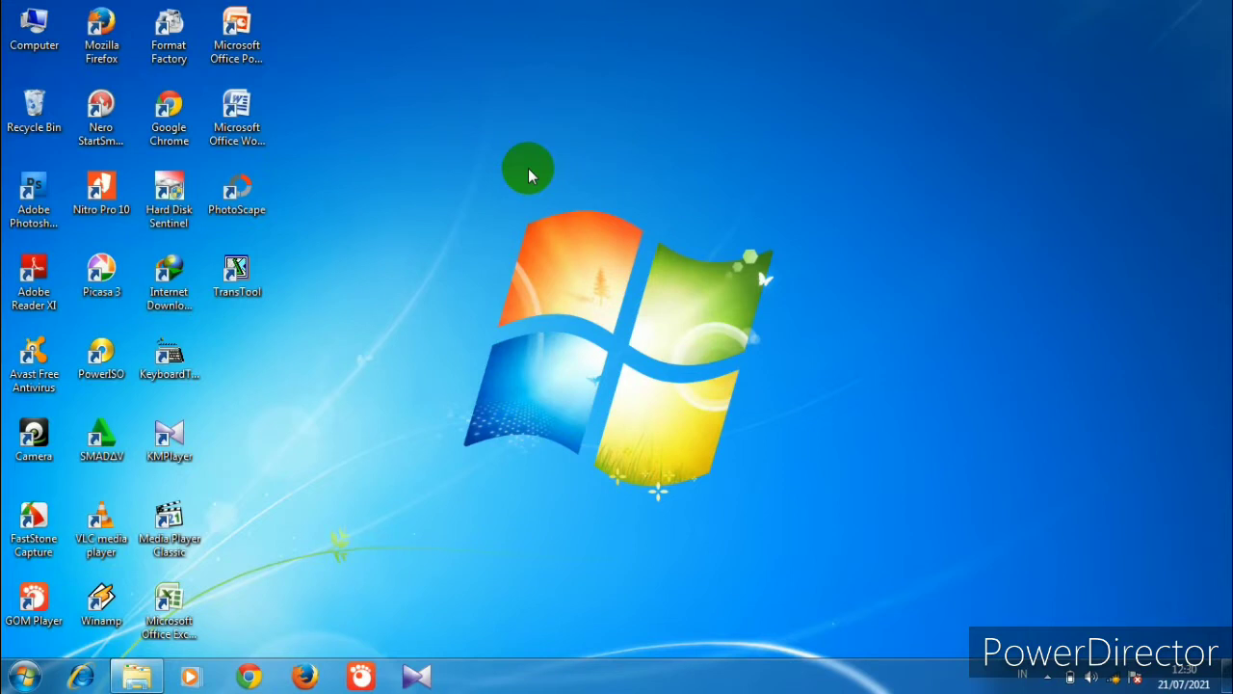
right_click(485, 96)
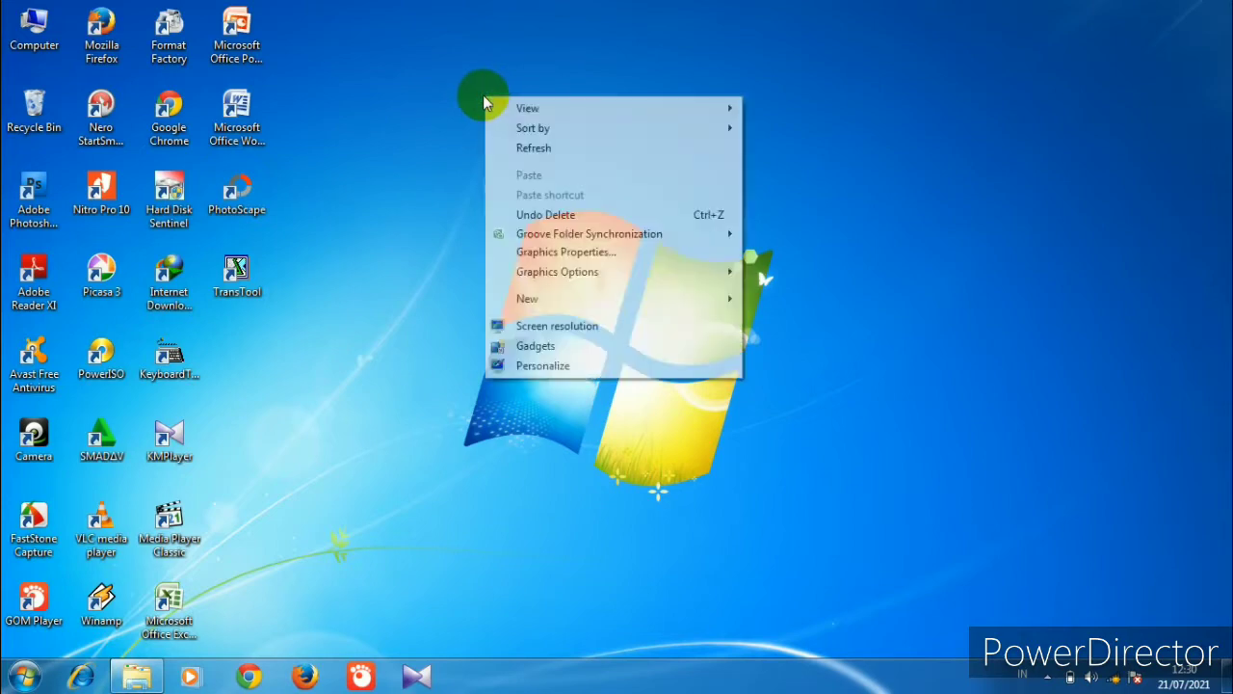
click(518, 156)
right_click(454, 105)
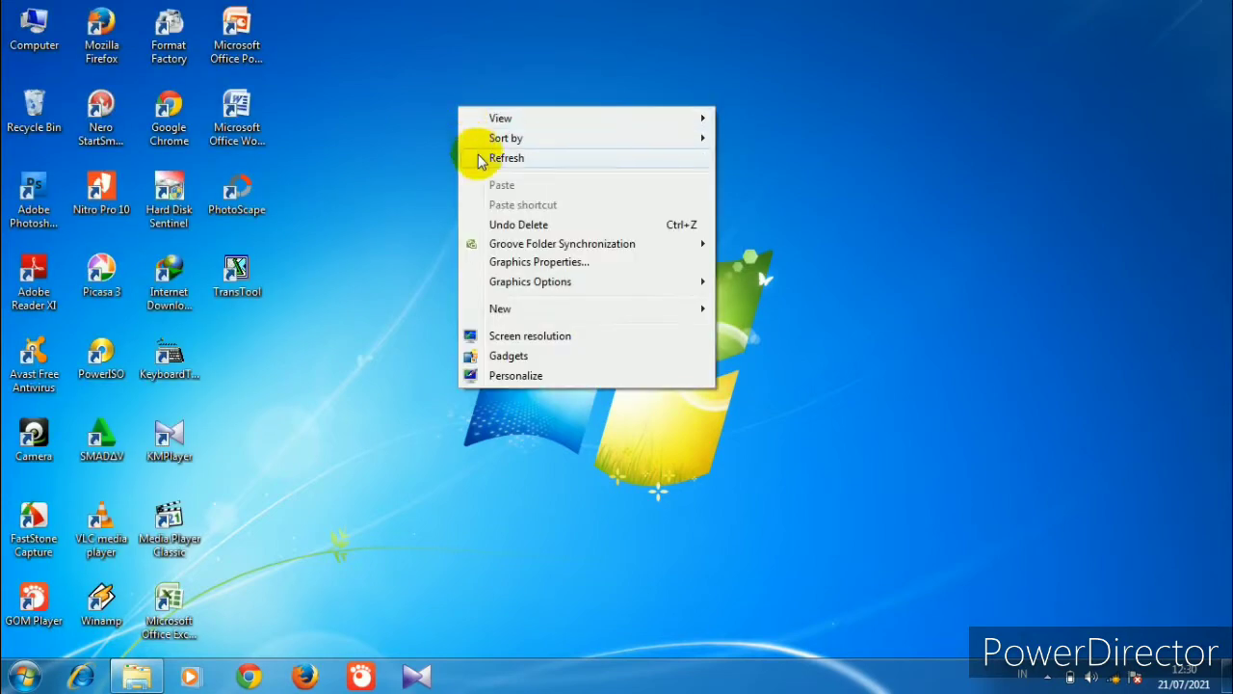
click(482, 156)
right_click(438, 79)
click(463, 123)
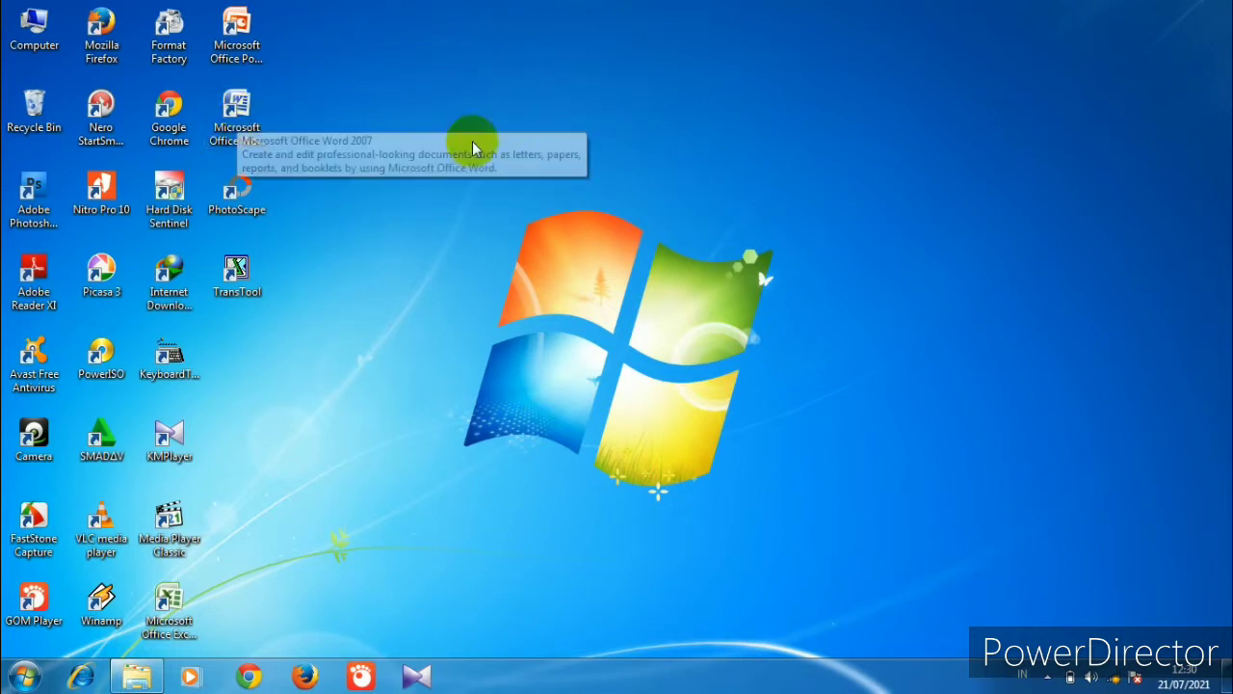
right_click(401, 72)
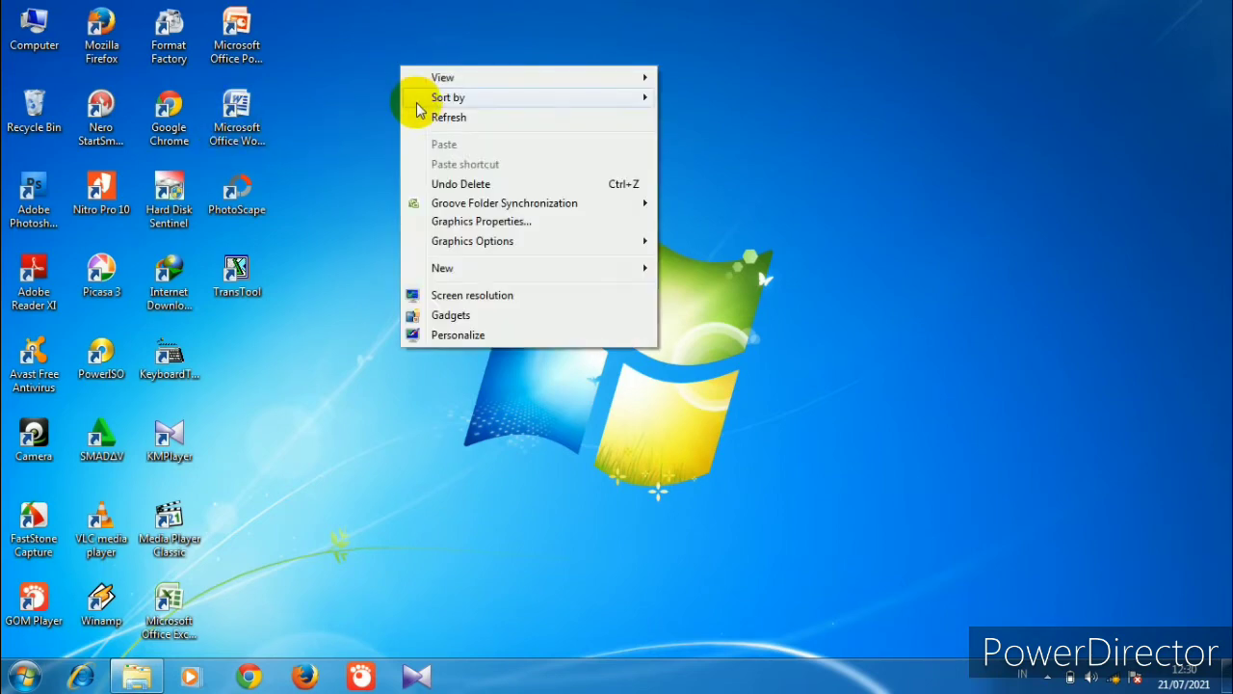
click(424, 117)
right_click(384, 81)
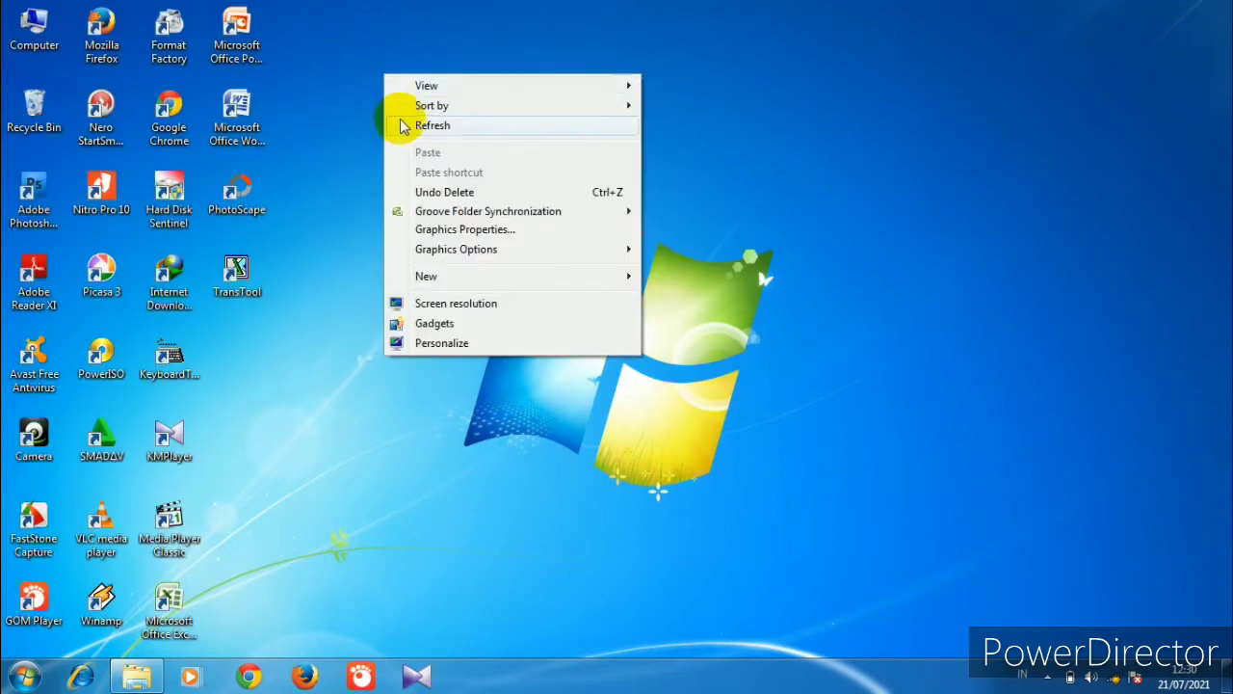
click(401, 124)
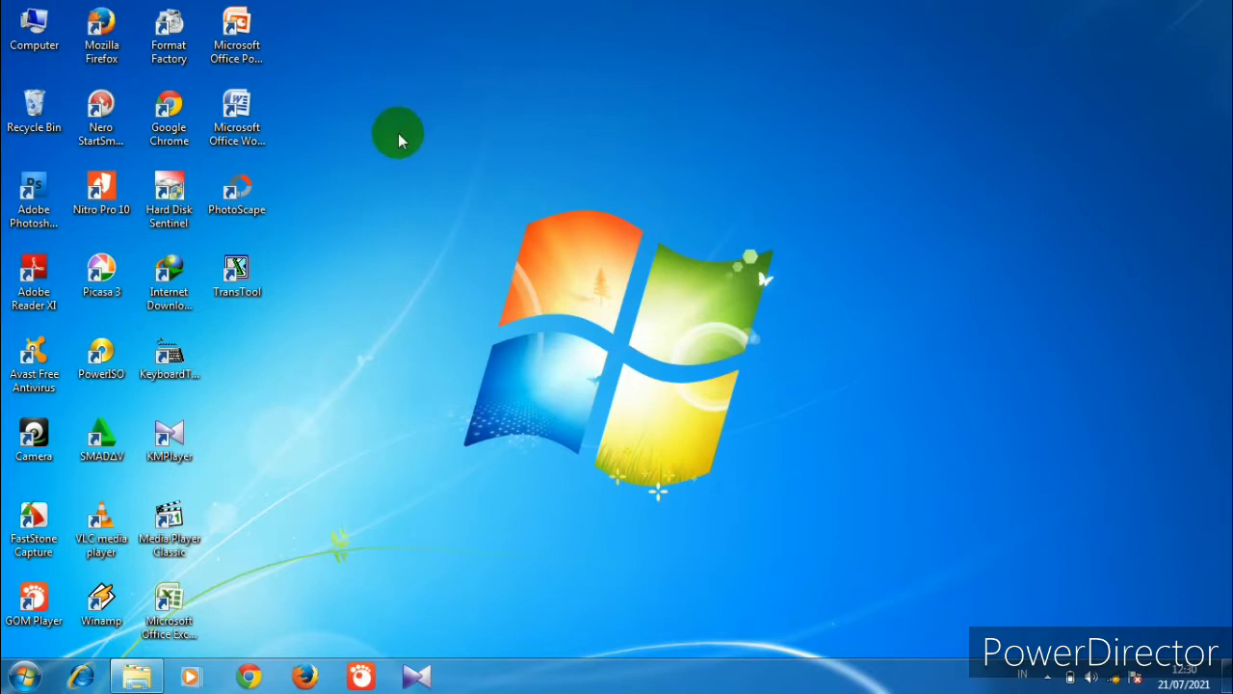
right_click(389, 104)
click(408, 158)
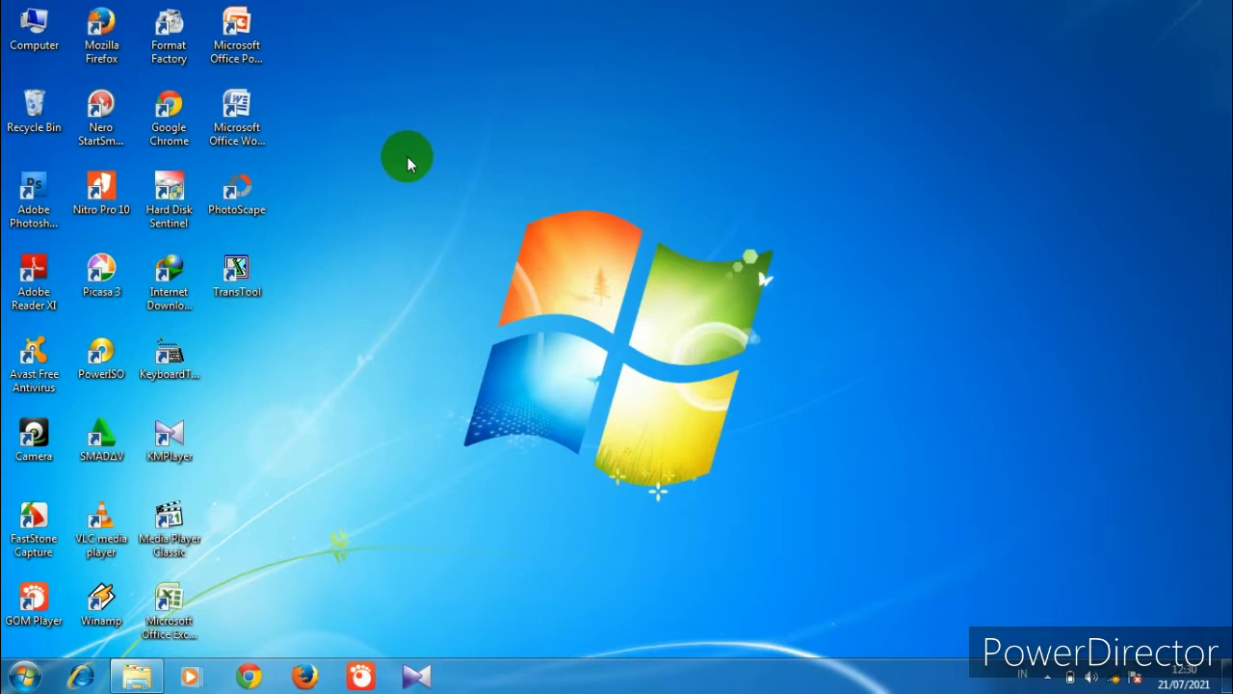
right_click(406, 94)
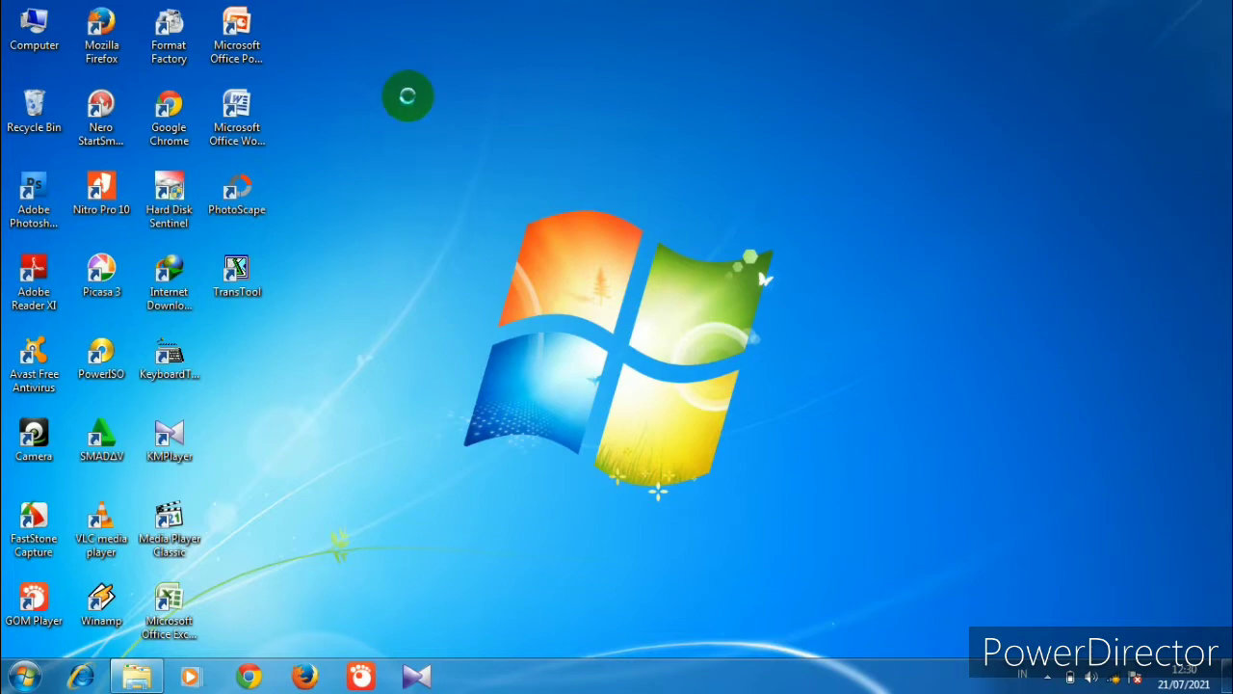
click(438, 152)
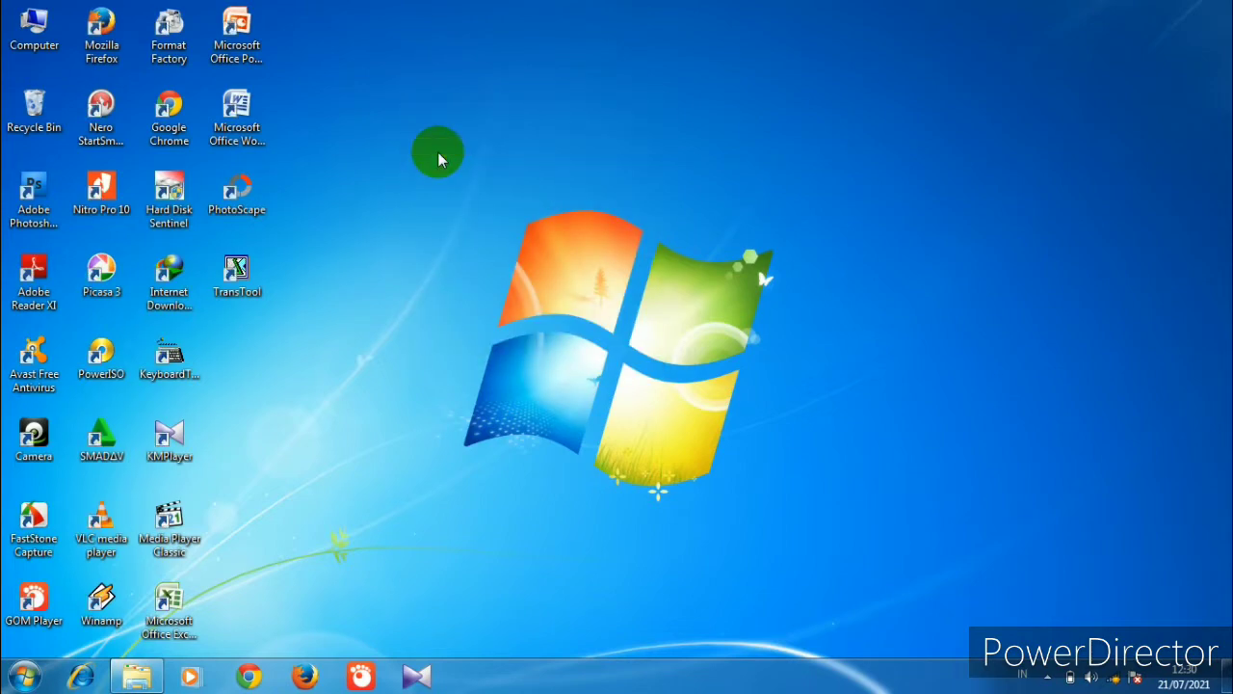
right_click(422, 82)
click(434, 134)
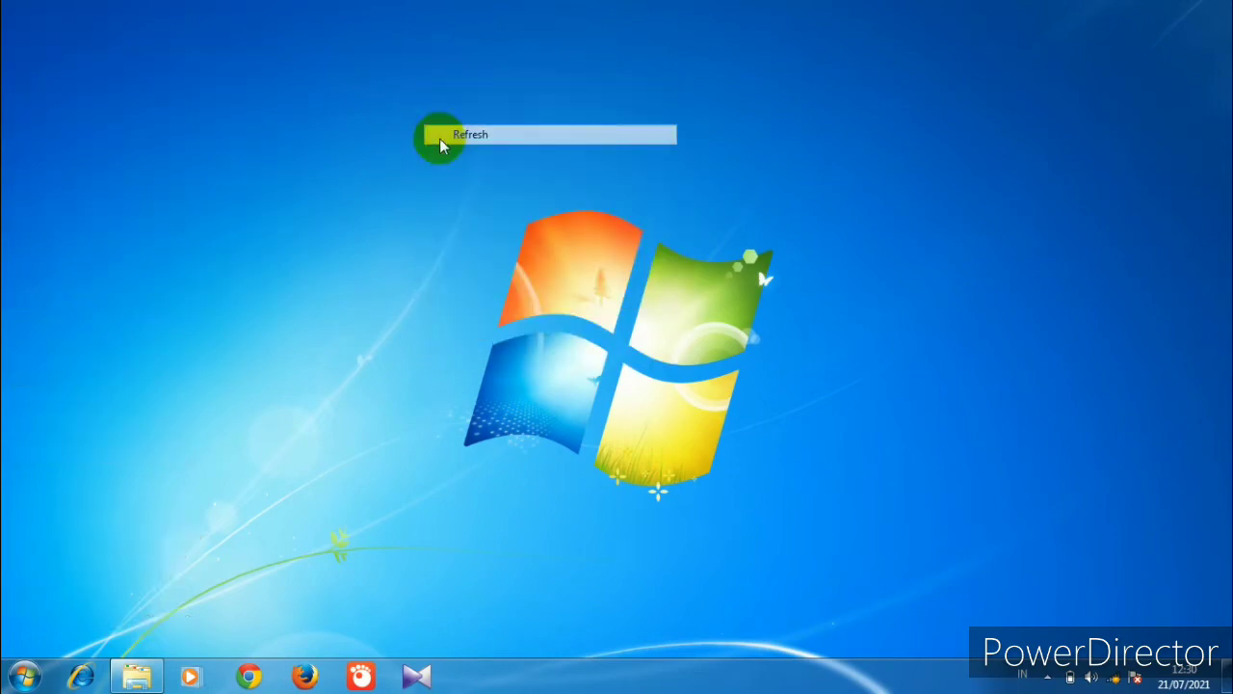
right_click(391, 87)
click(415, 128)
right_click(378, 69)
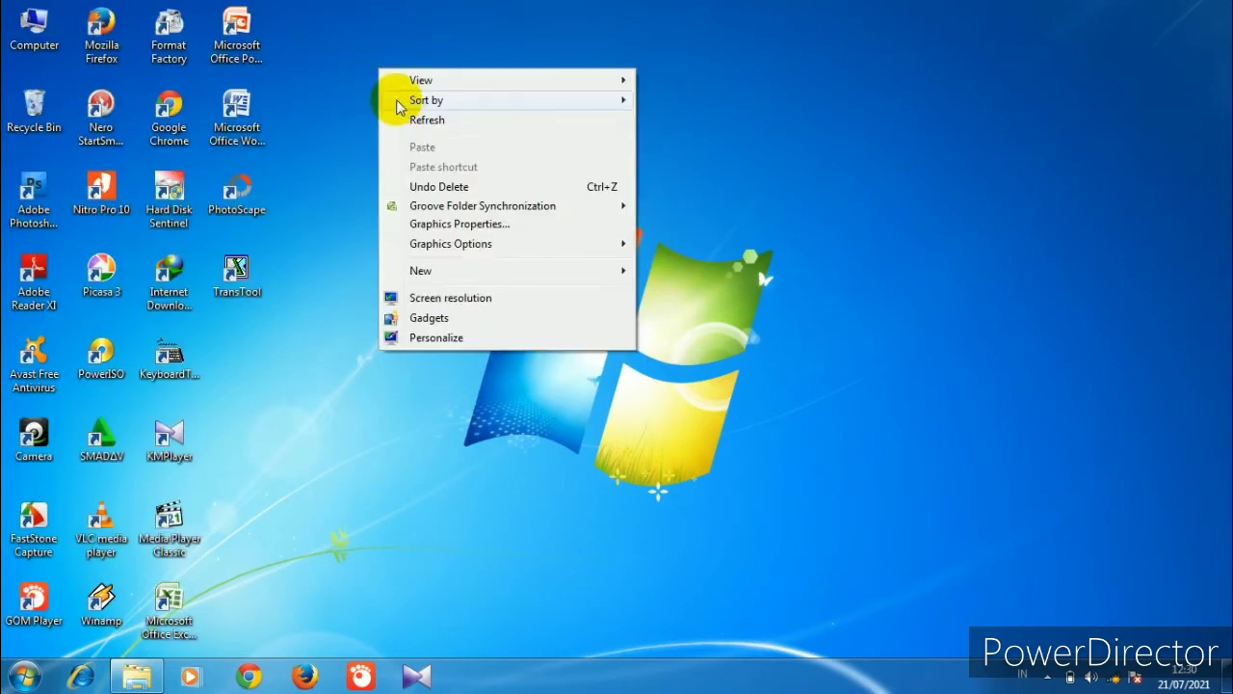
click(403, 119)
right_click(370, 59)
click(382, 110)
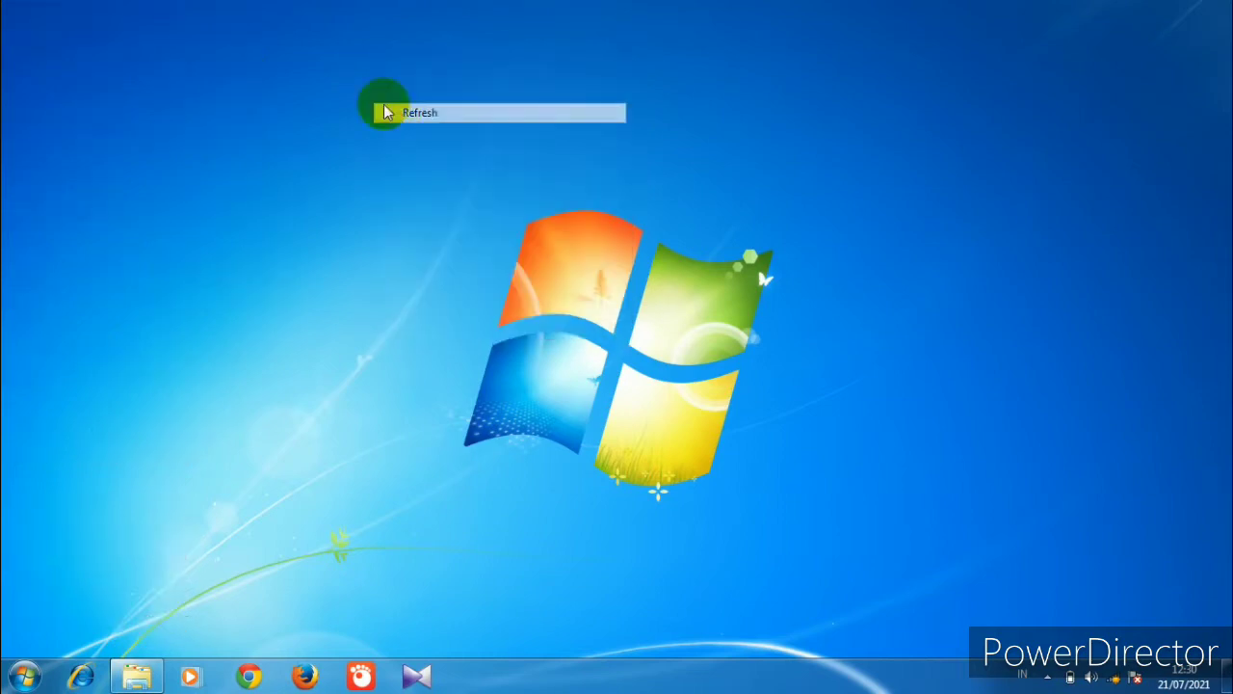
right_click(372, 75)
click(394, 122)
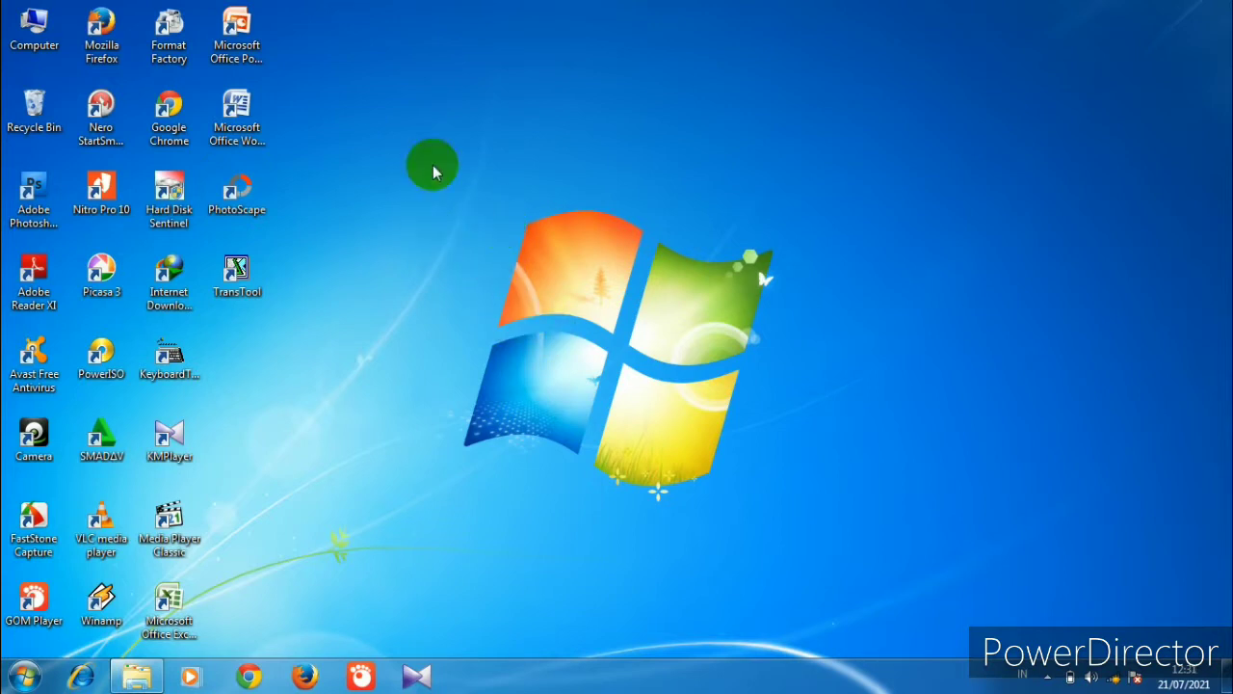
right_click(445, 122)
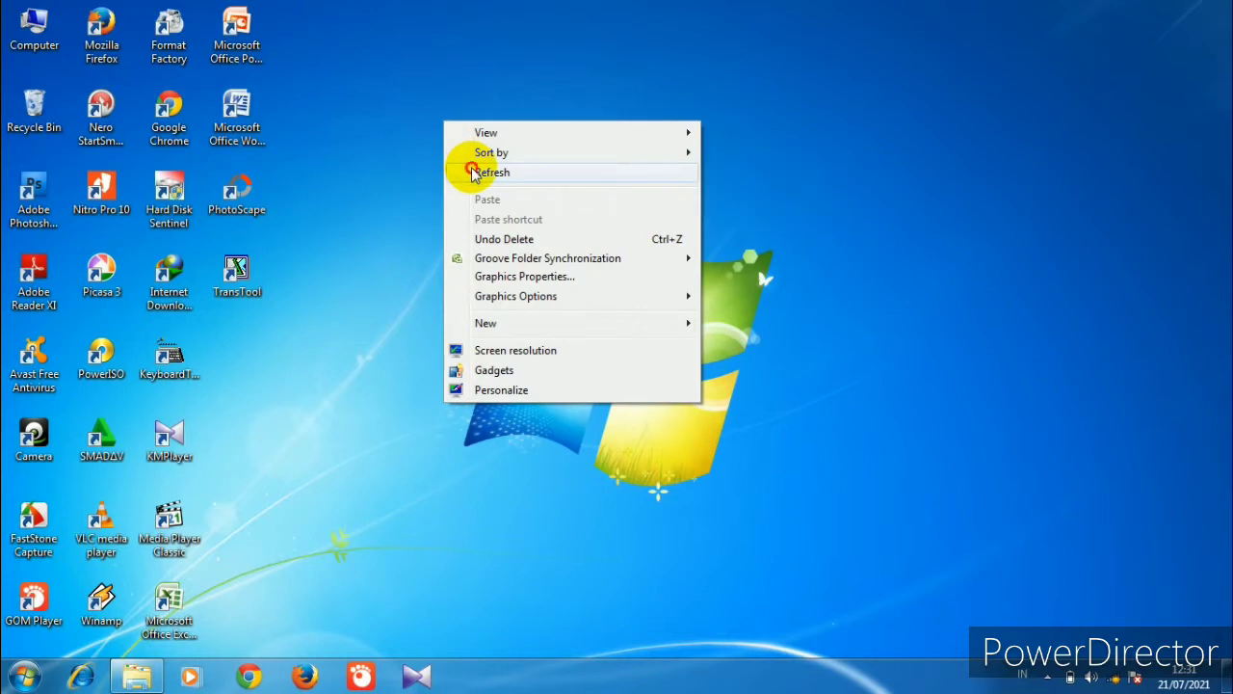
click(471, 171)
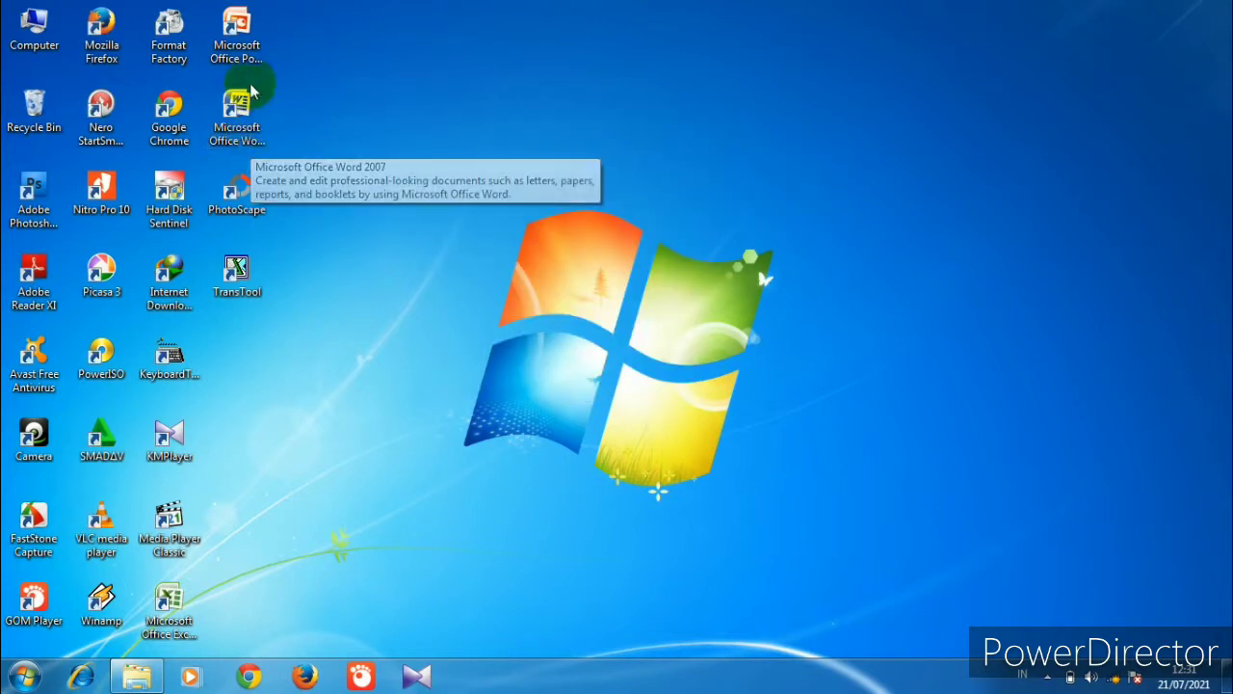
- Launch Microsoft Office Word 2007 directly from its desktop shortcut, and close the program again
click(255, 119)
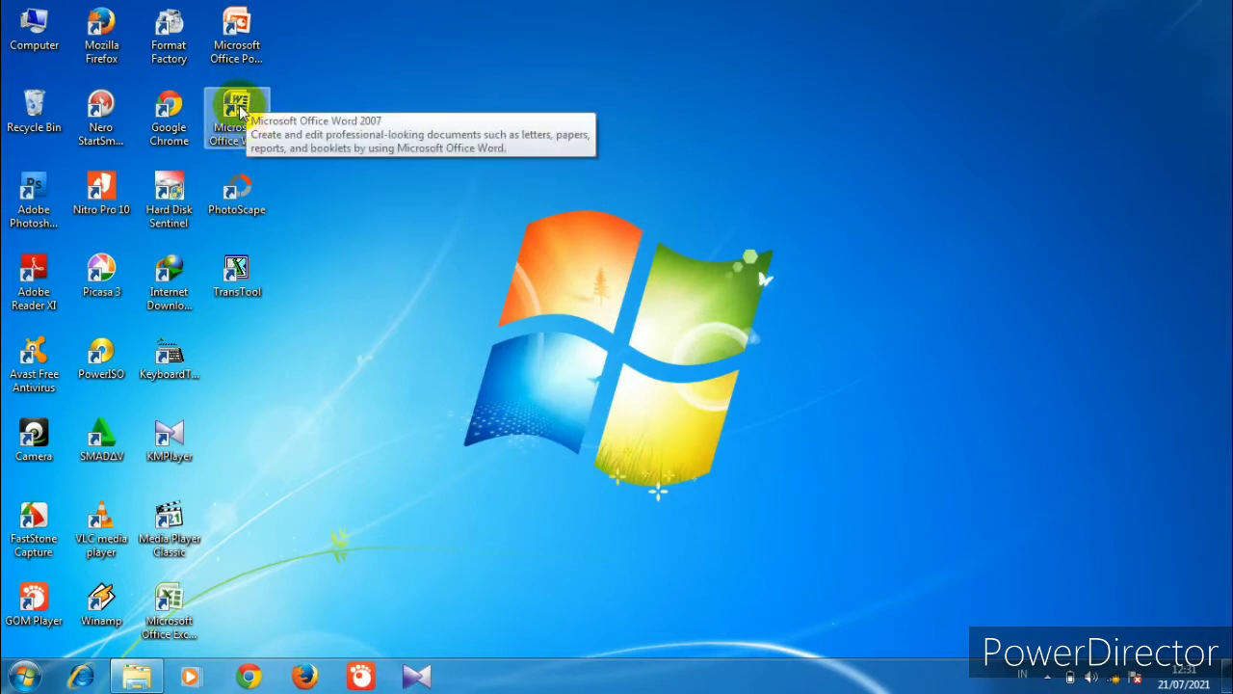
double_click(240, 110)
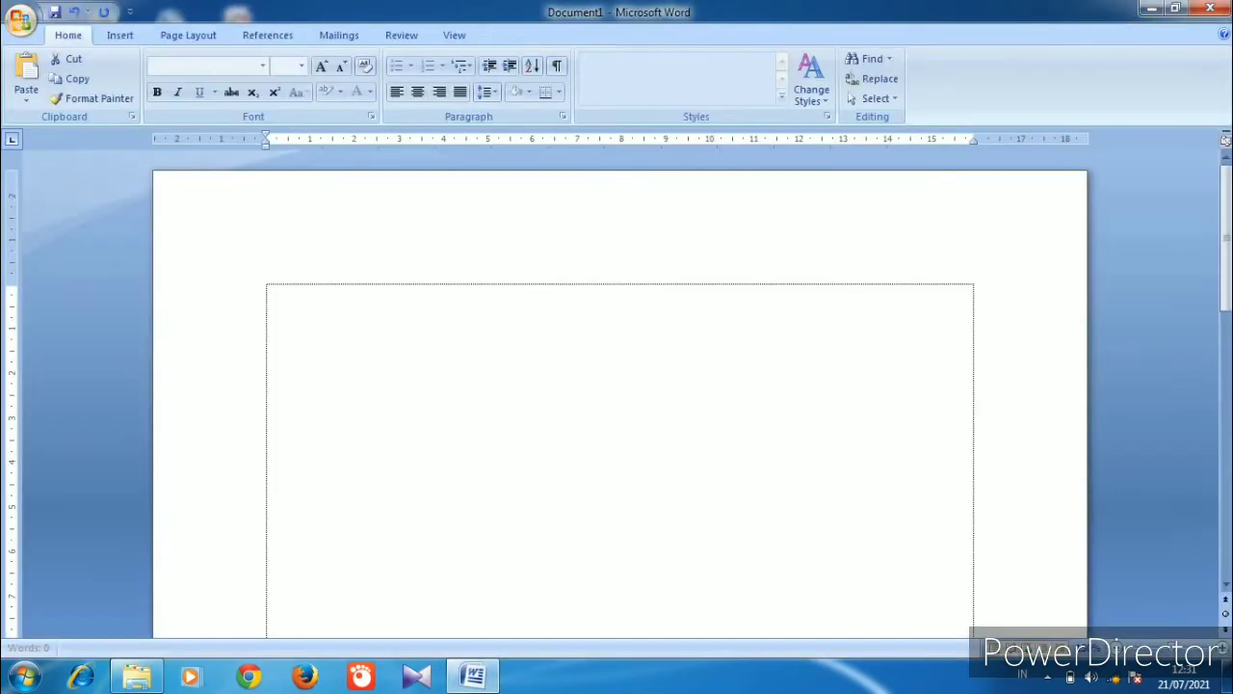
click(1210, 8)
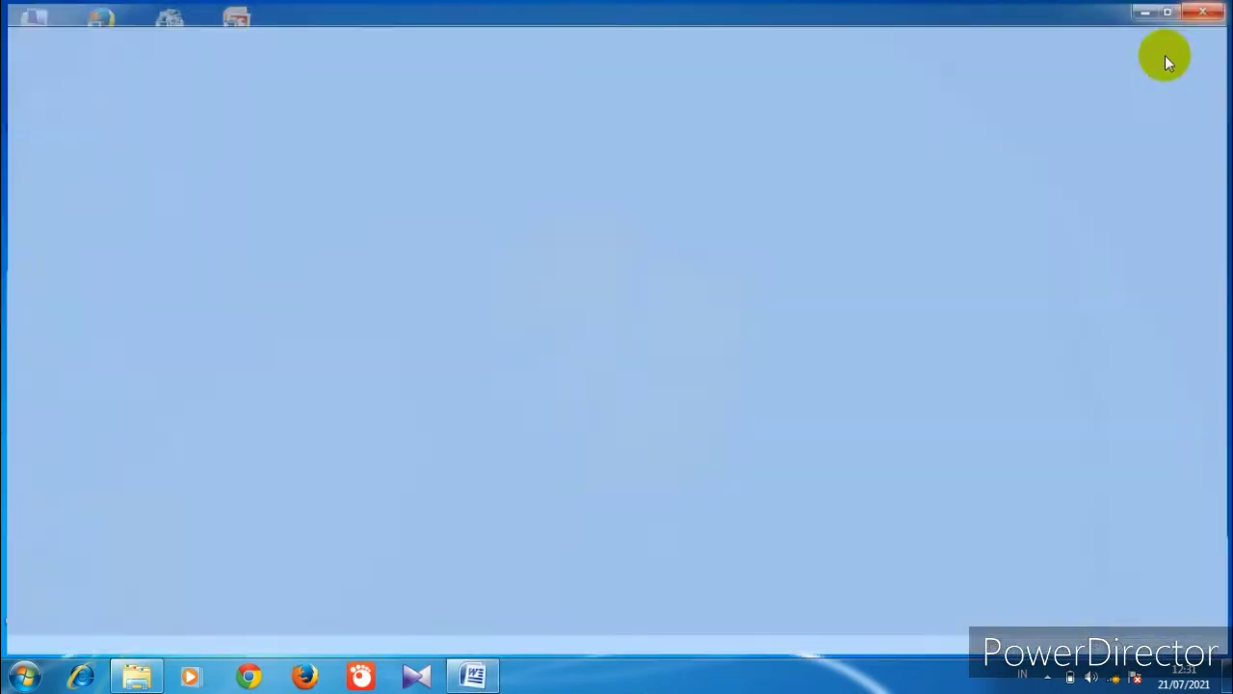
- Launch Word using the Open command of its desktop shortcut, close it again, and refresh the desktop
click(252, 114)
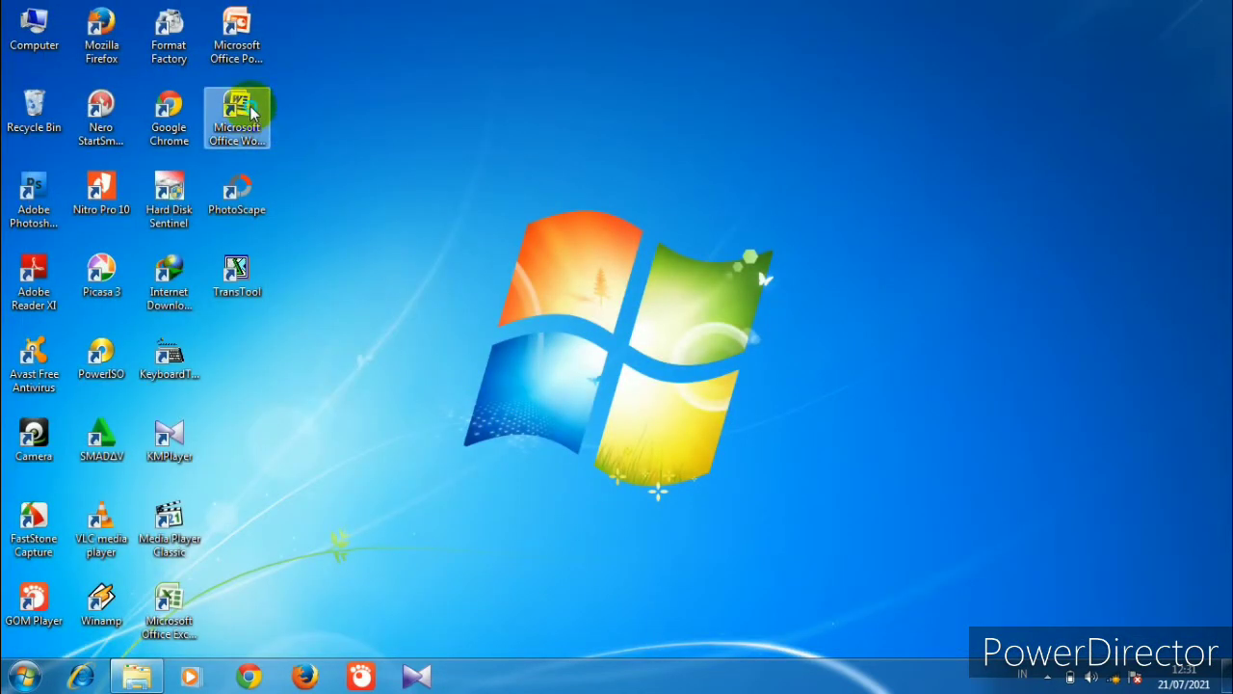
right_click(251, 108)
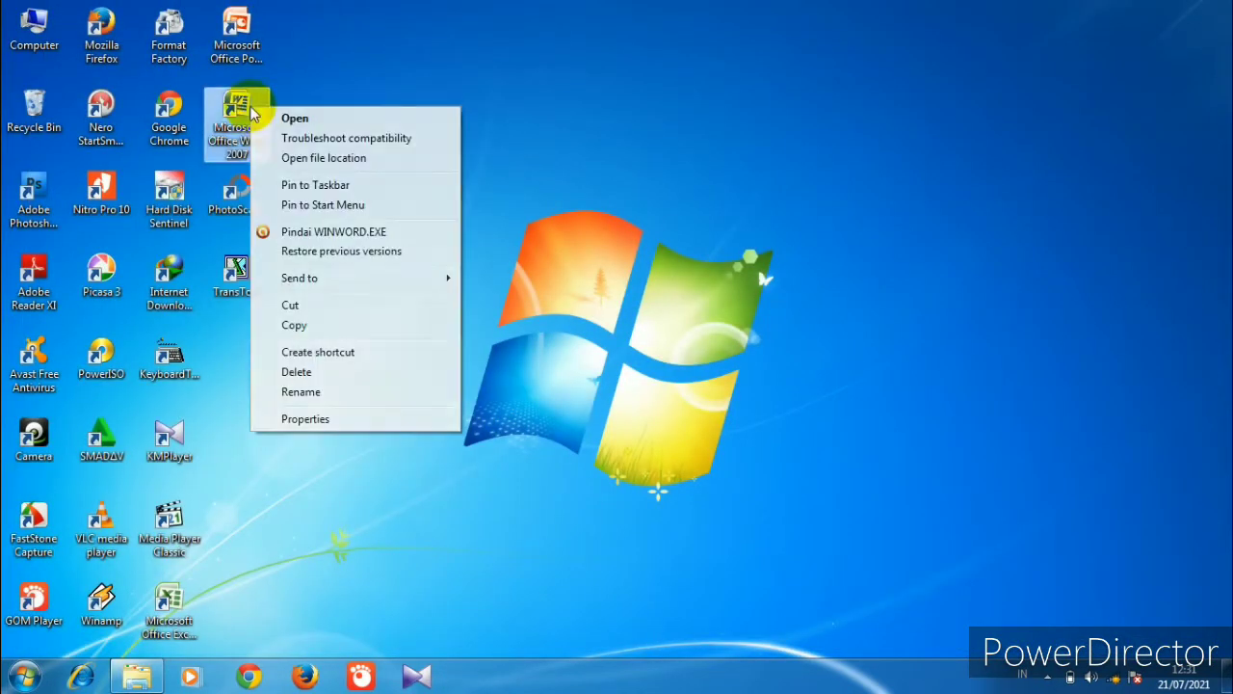
click(279, 120)
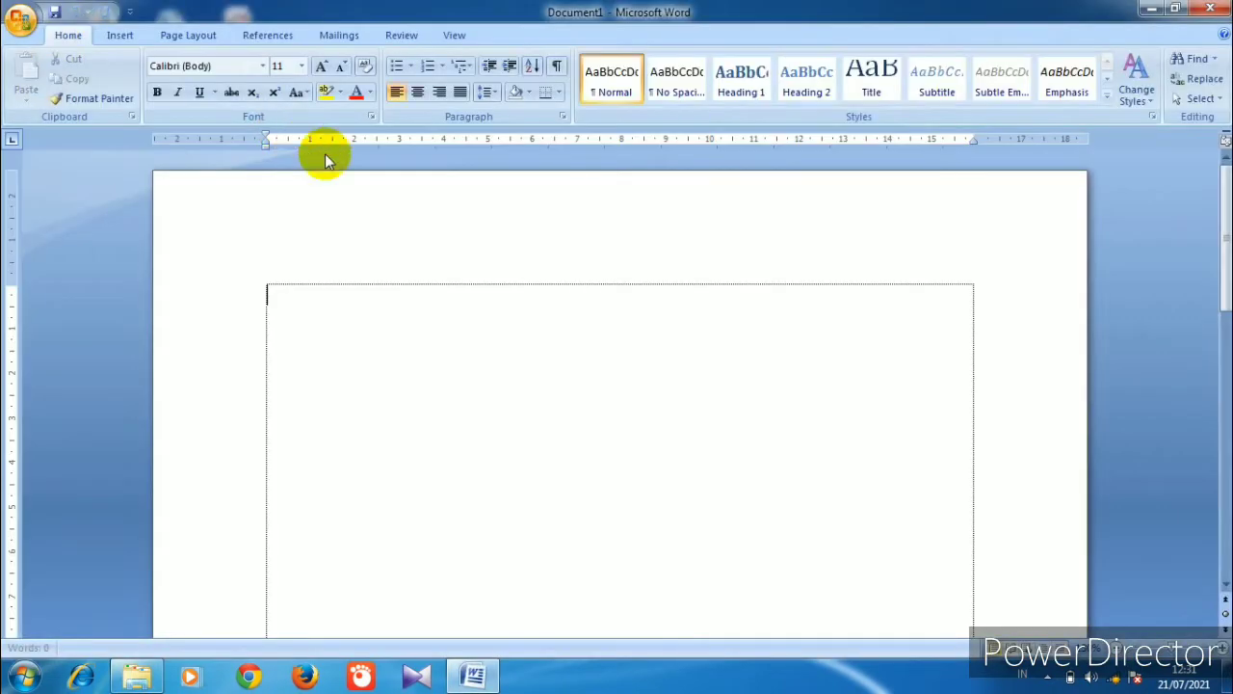
click(1210, 9)
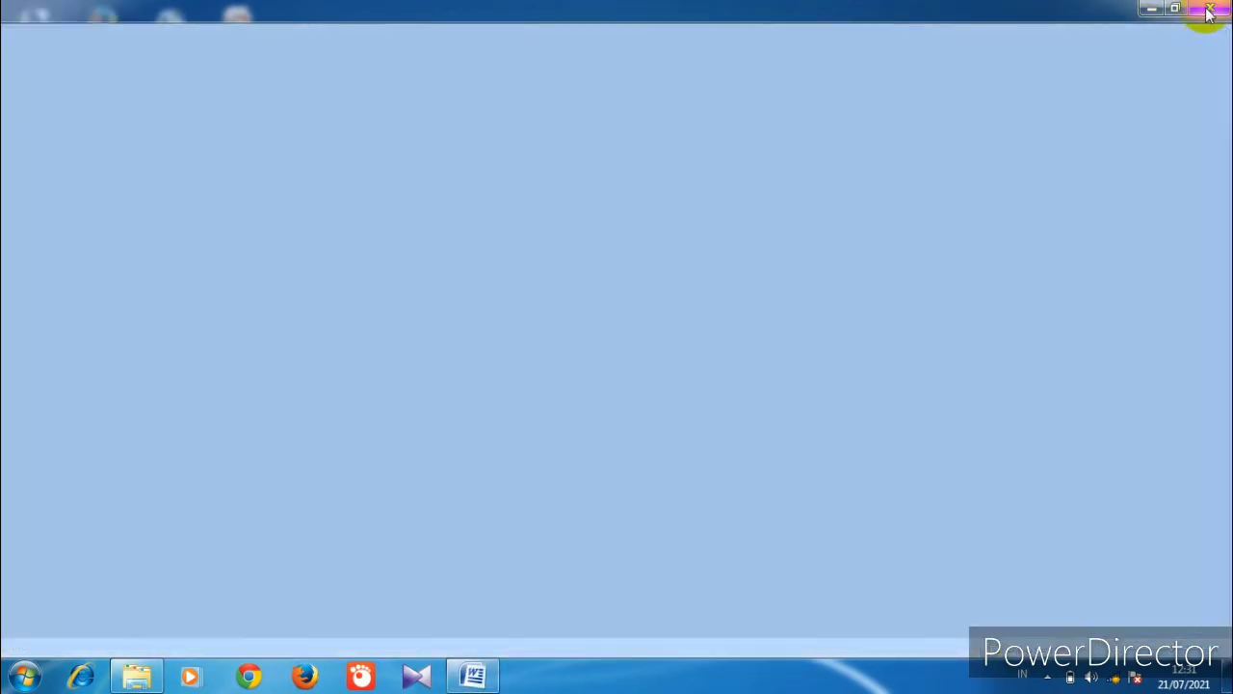
right_click(447, 142)
click(459, 189)
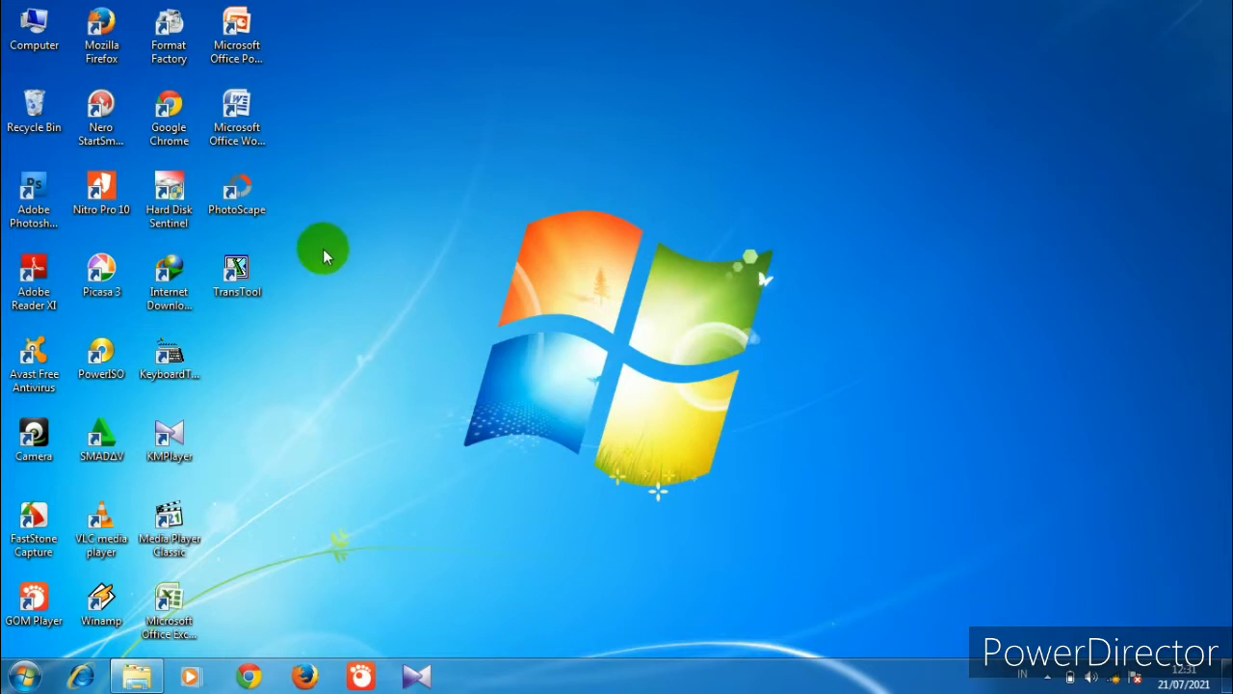
- Start Microsoft Office Word 2007 from the list of installed programs with a blank document
click(32, 680)
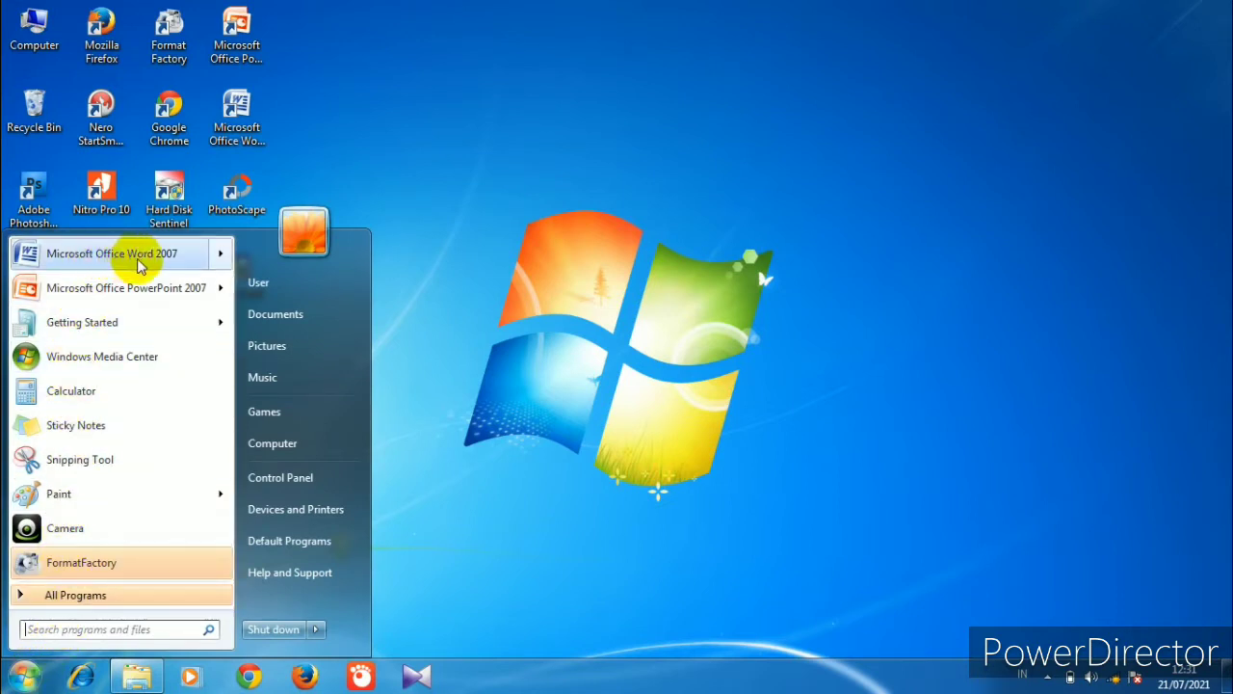
mouse_move(142, 265)
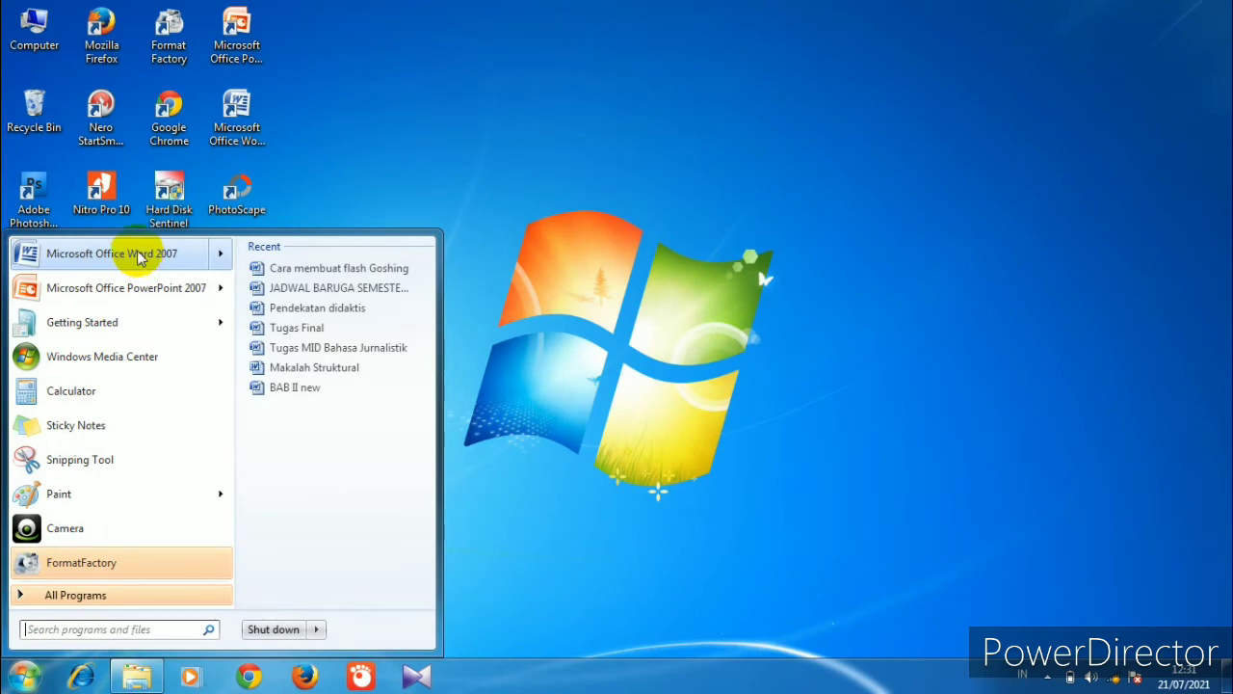
click(141, 257)
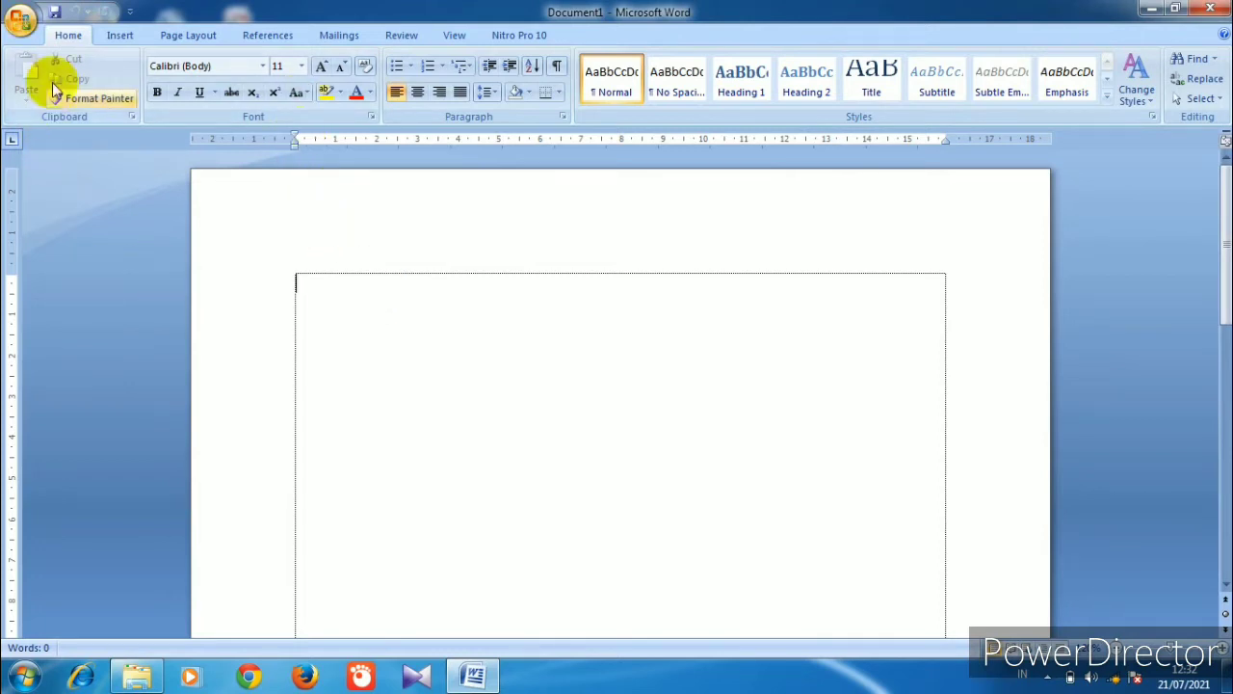
- Bring up the Save As dialog for the blank document and dismiss it without saving
click(55, 13)
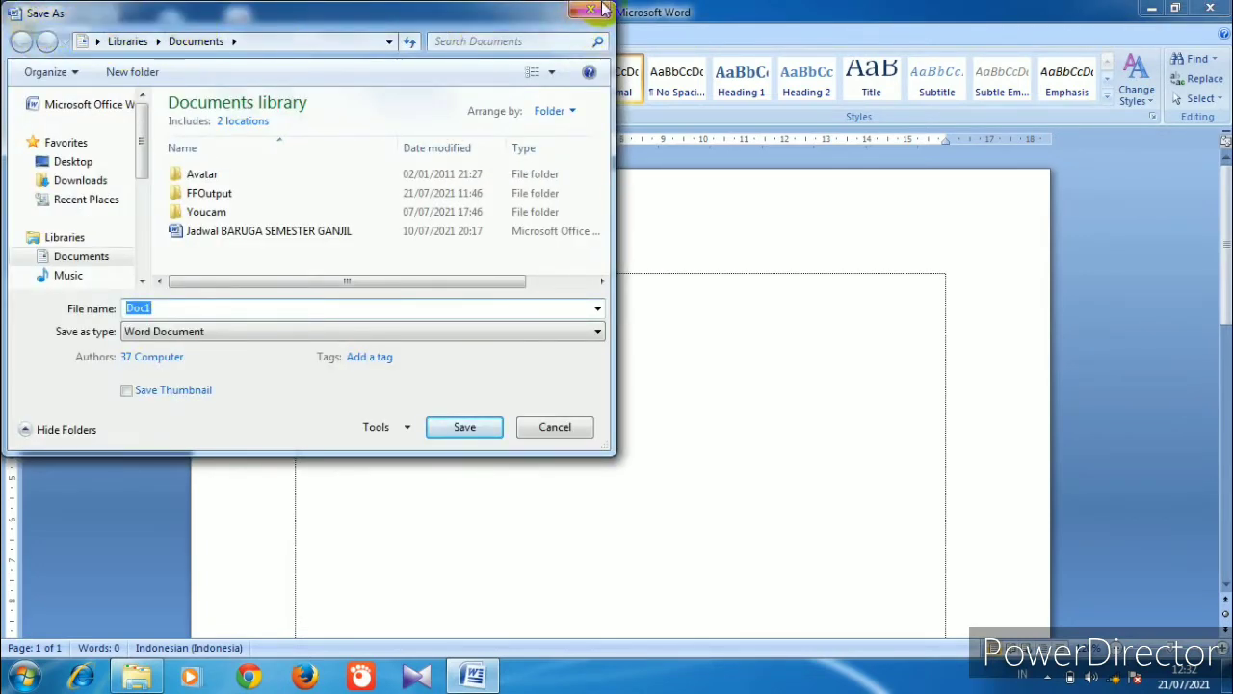
click(602, 10)
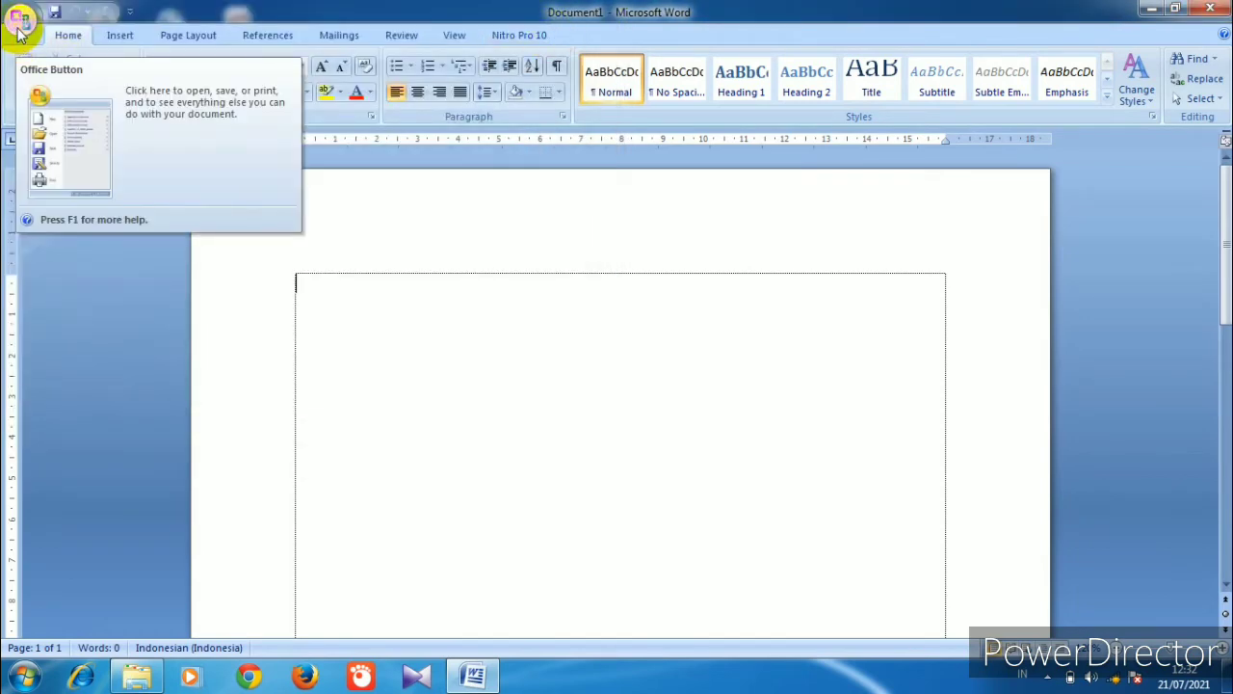
- Enter the sample text "Kjbs,dv,bjk fhjfl skjvsugs xjfgnskjfhsgk lkjnfkvhlfu" in the blank document
click(19, 24)
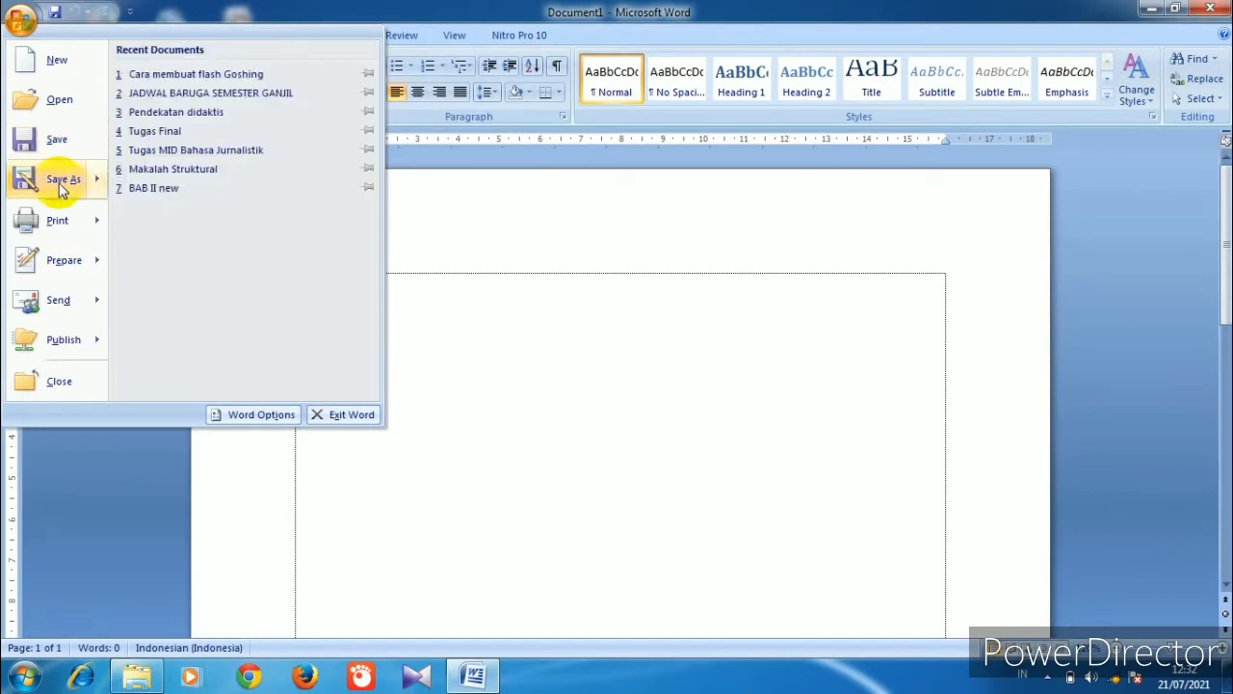
mouse_move(56, 185)
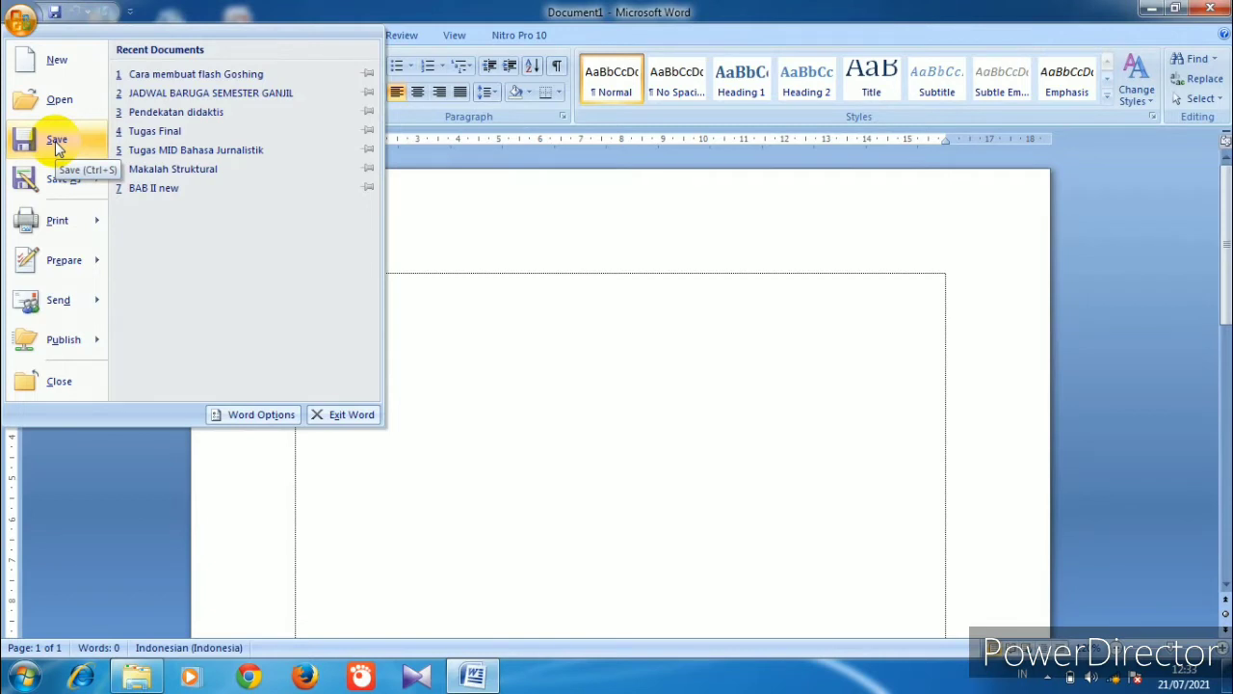
click(627, 349)
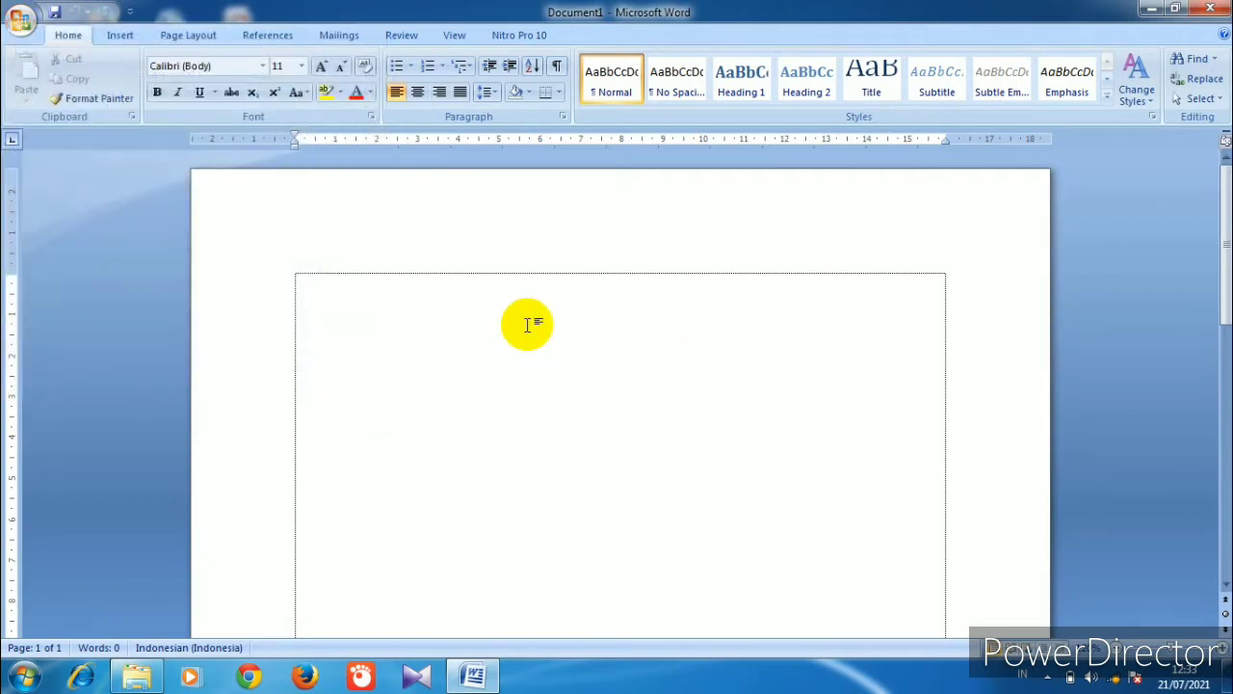
text(kjbs,)
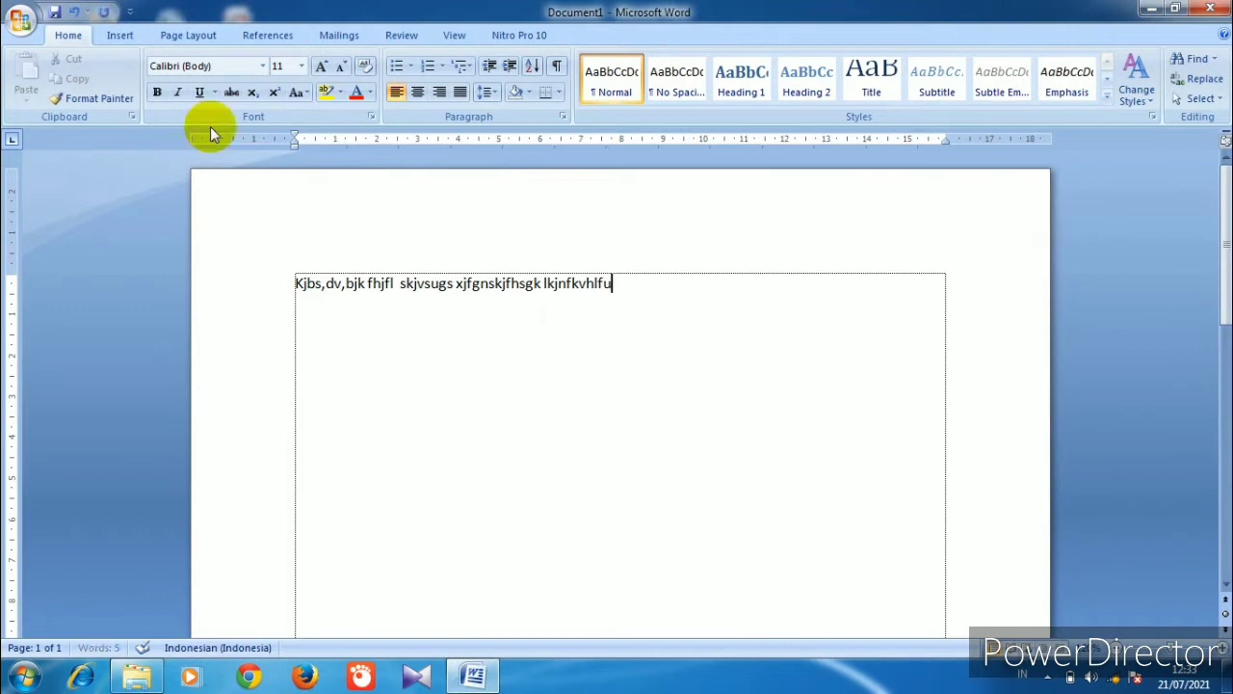
click(21, 21)
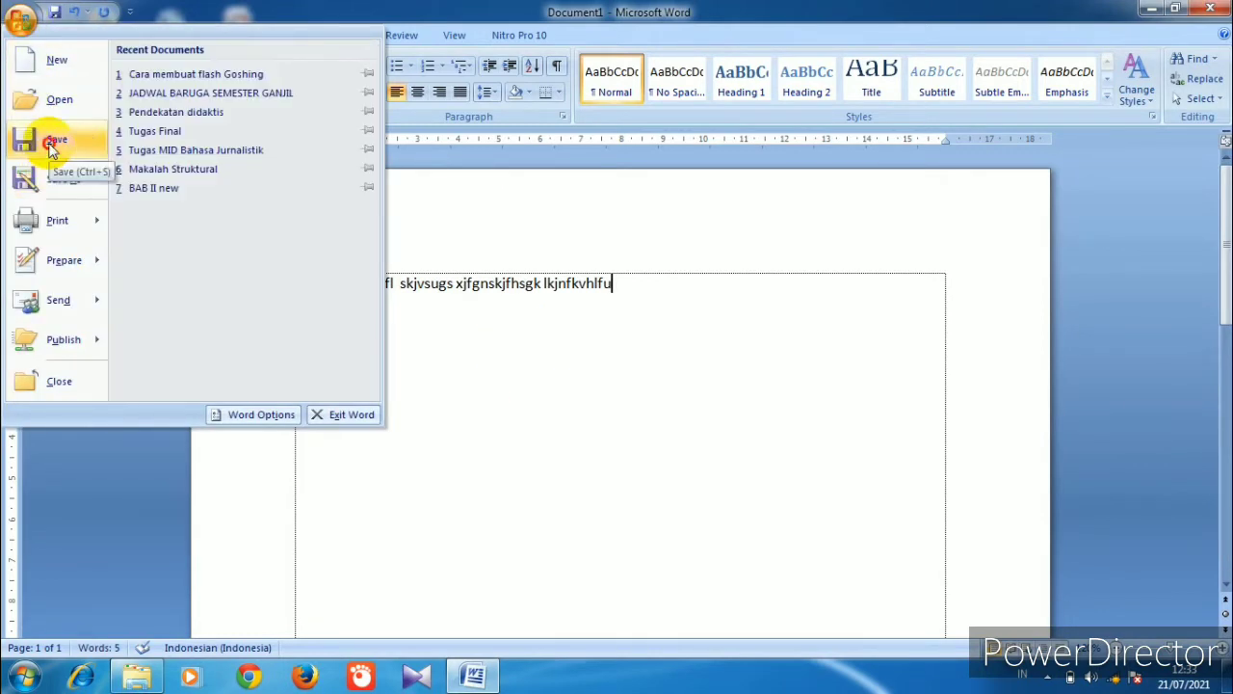
click(50, 143)
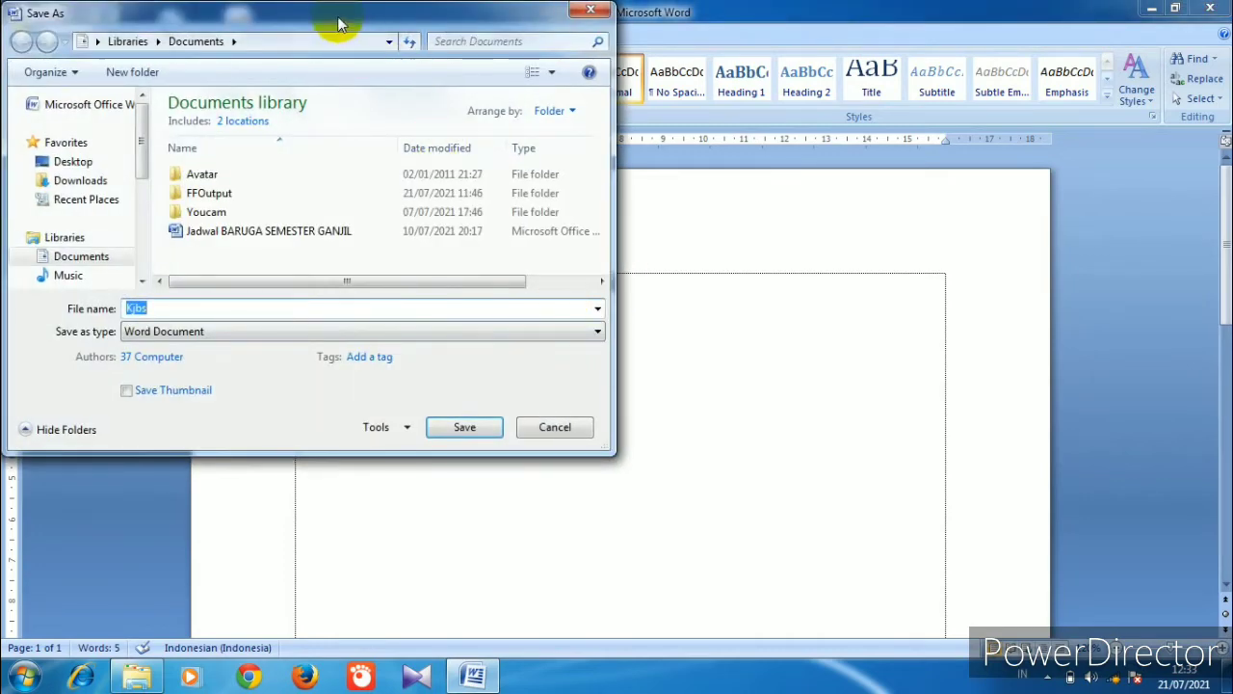
drag(349, 19, 482, 187)
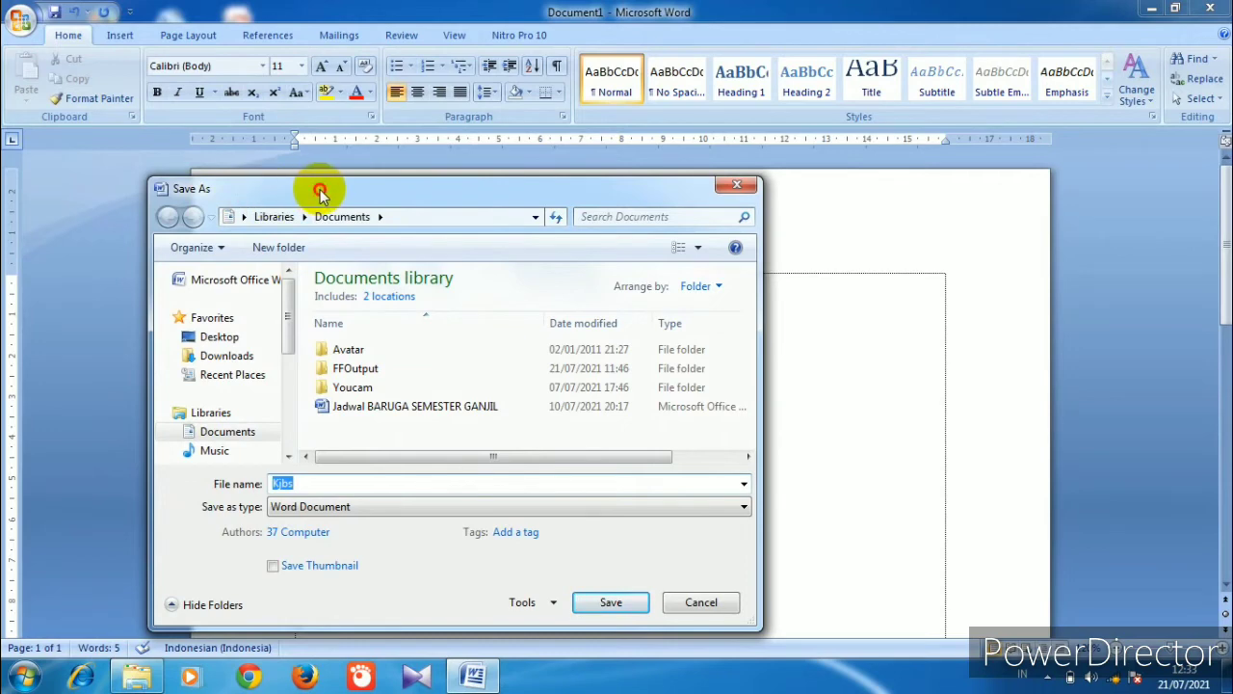
drag(322, 187, 267, 109)
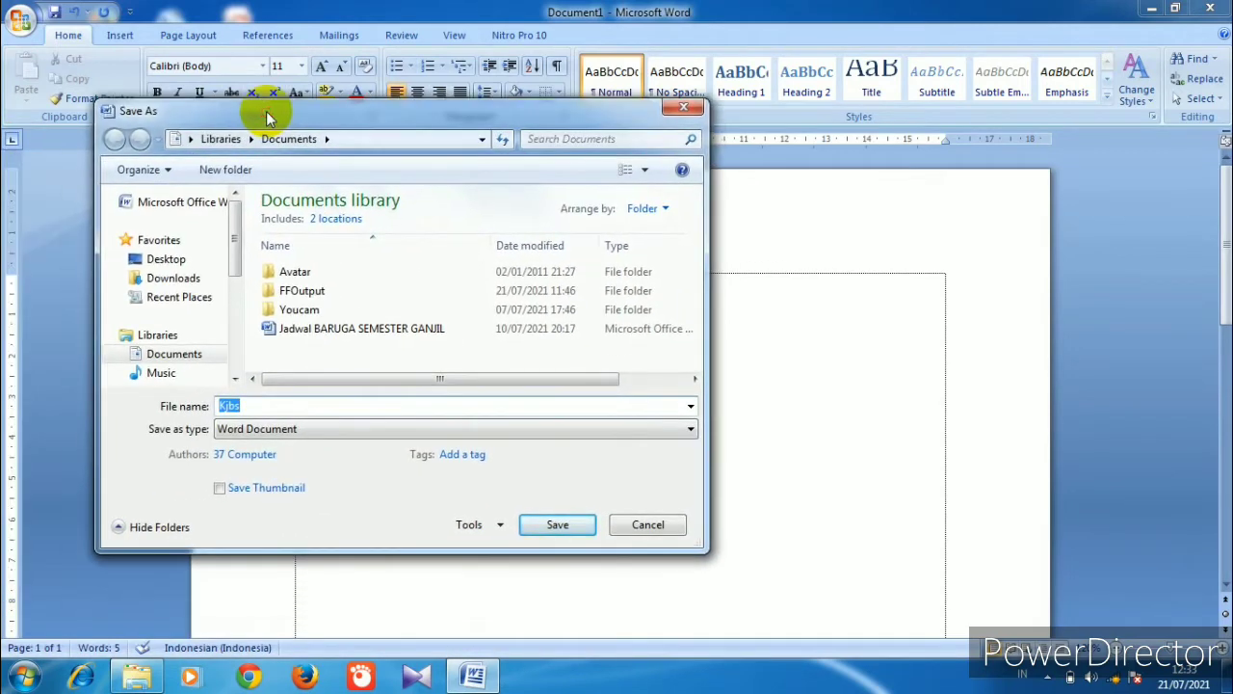
click(681, 108)
- Start saving the document as a Word Document and enter the file name contoh 1
click(20, 20)
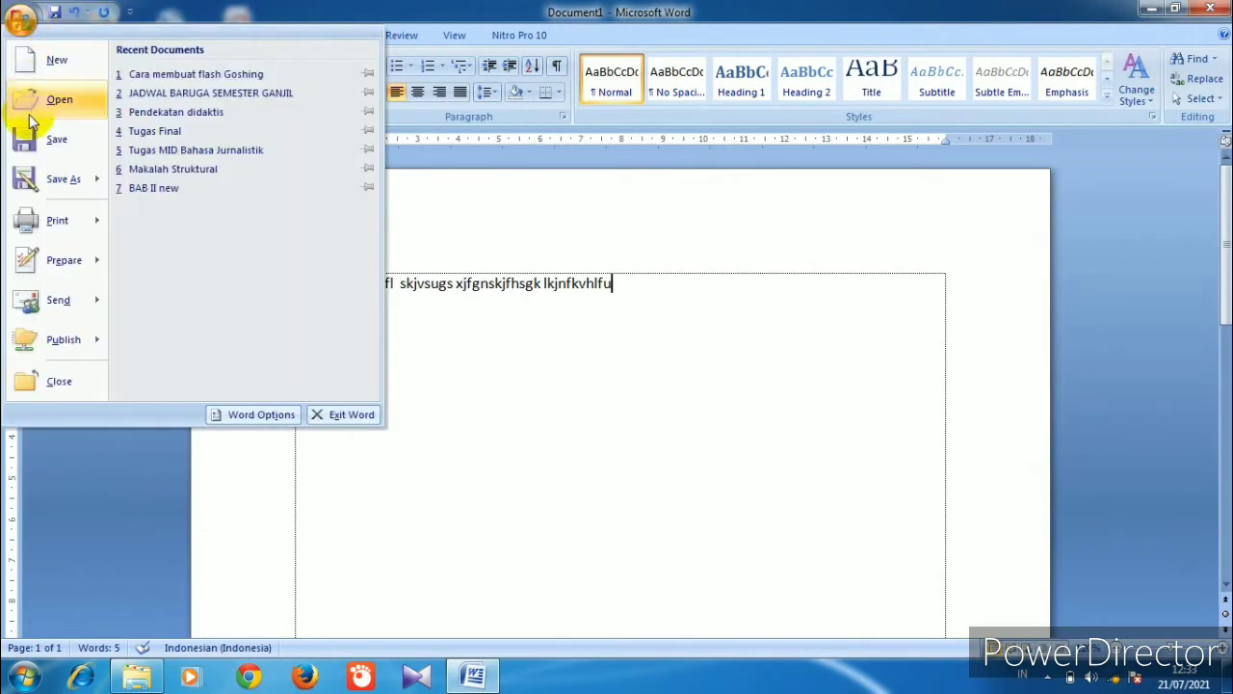
click(43, 139)
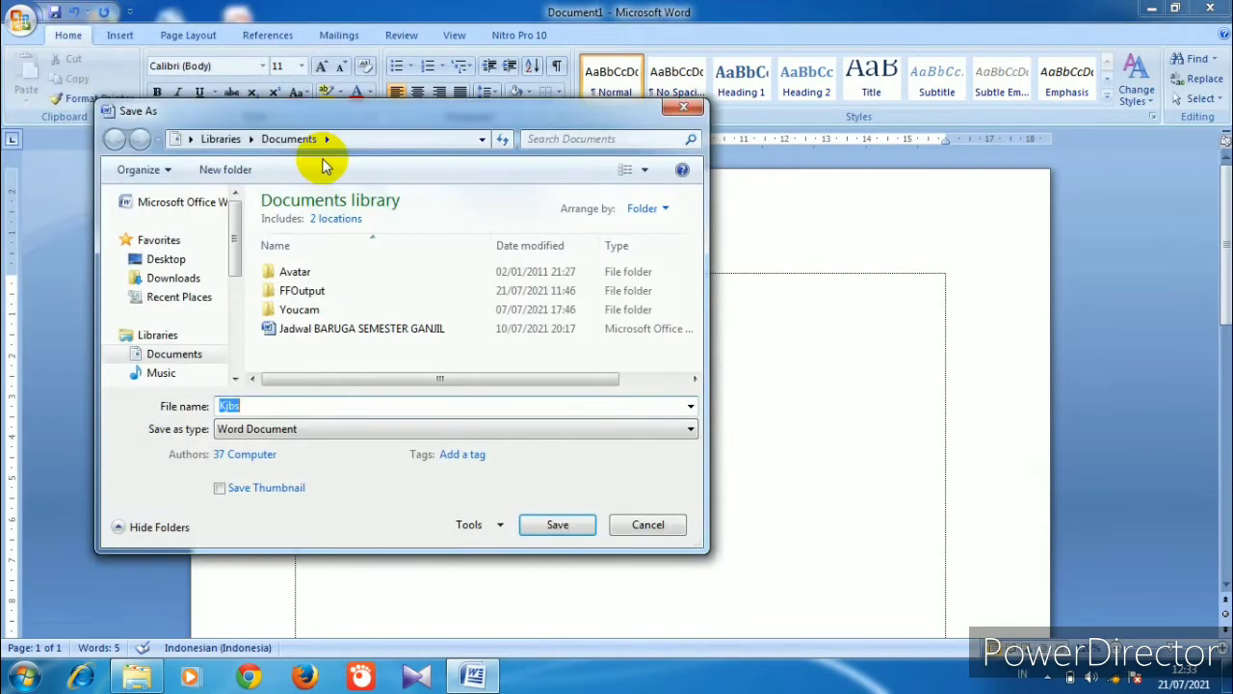
drag(311, 106, 827, 173)
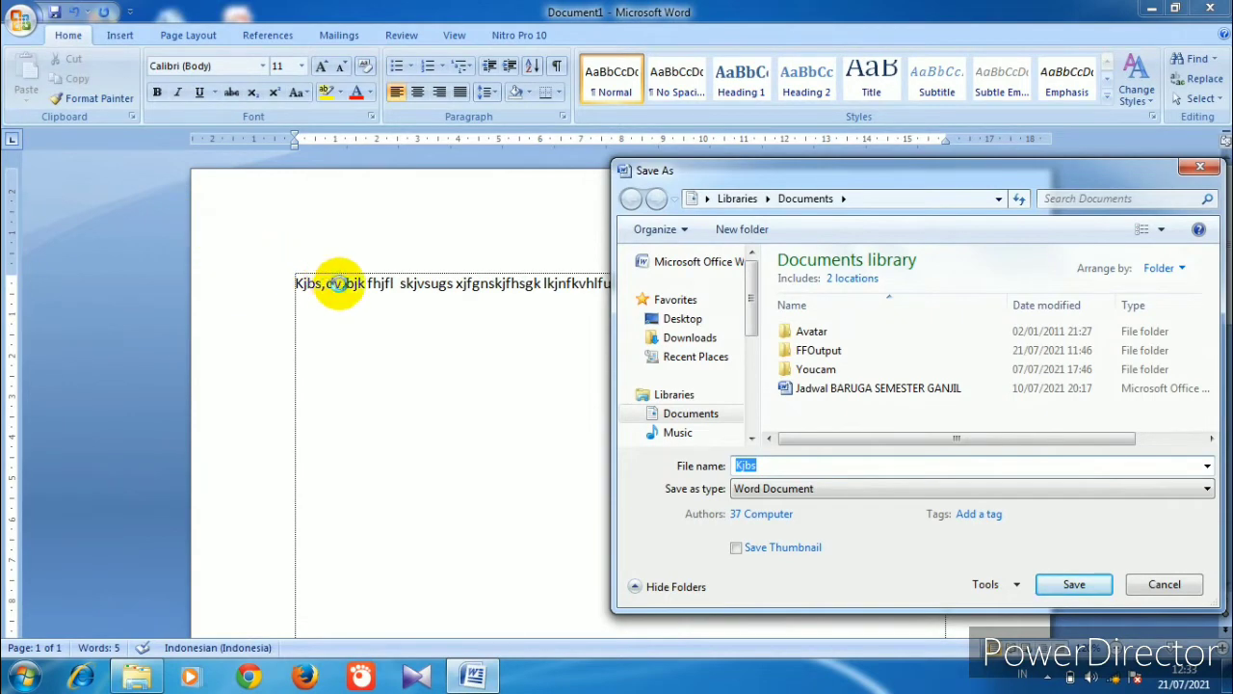
drag(754, 170, 531, 196)
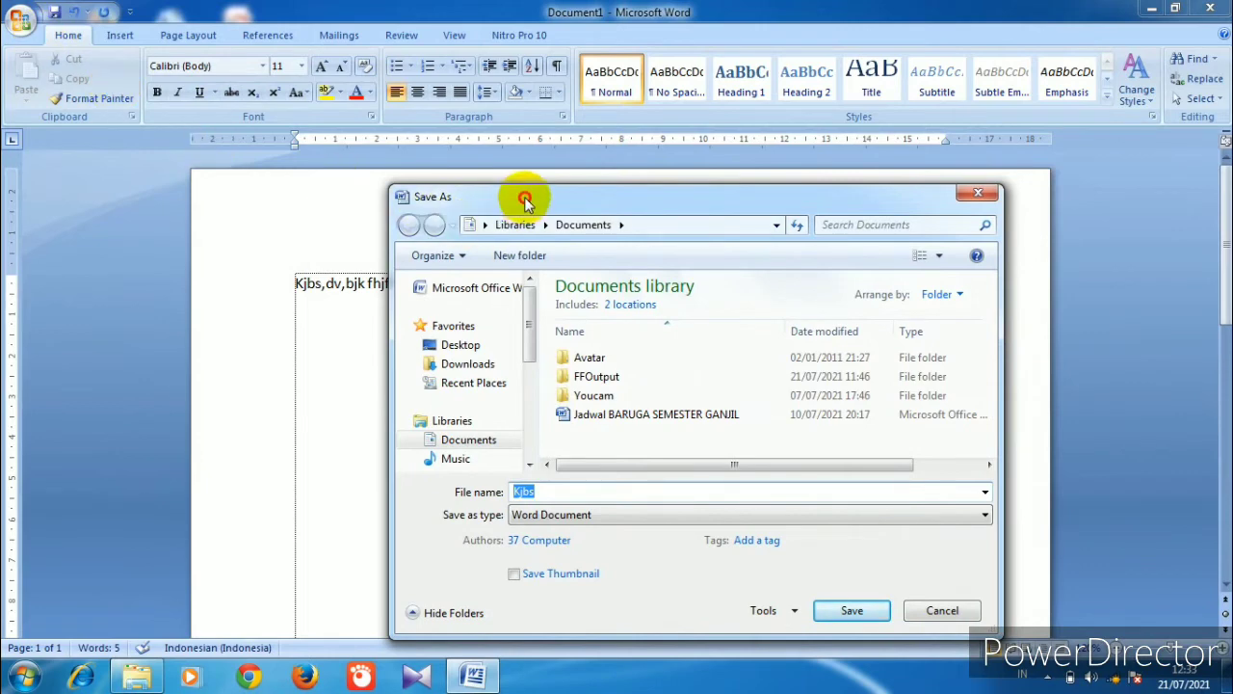
drag(524, 197, 416, 194)
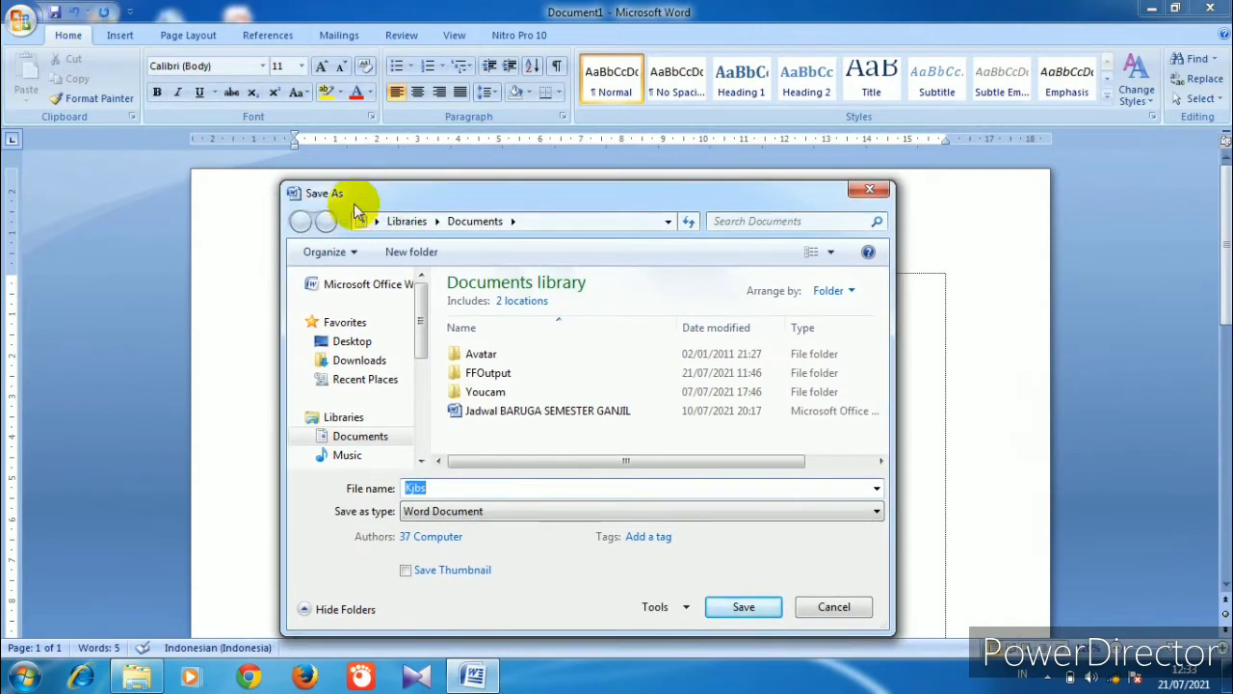
drag(452, 192, 233, 142)
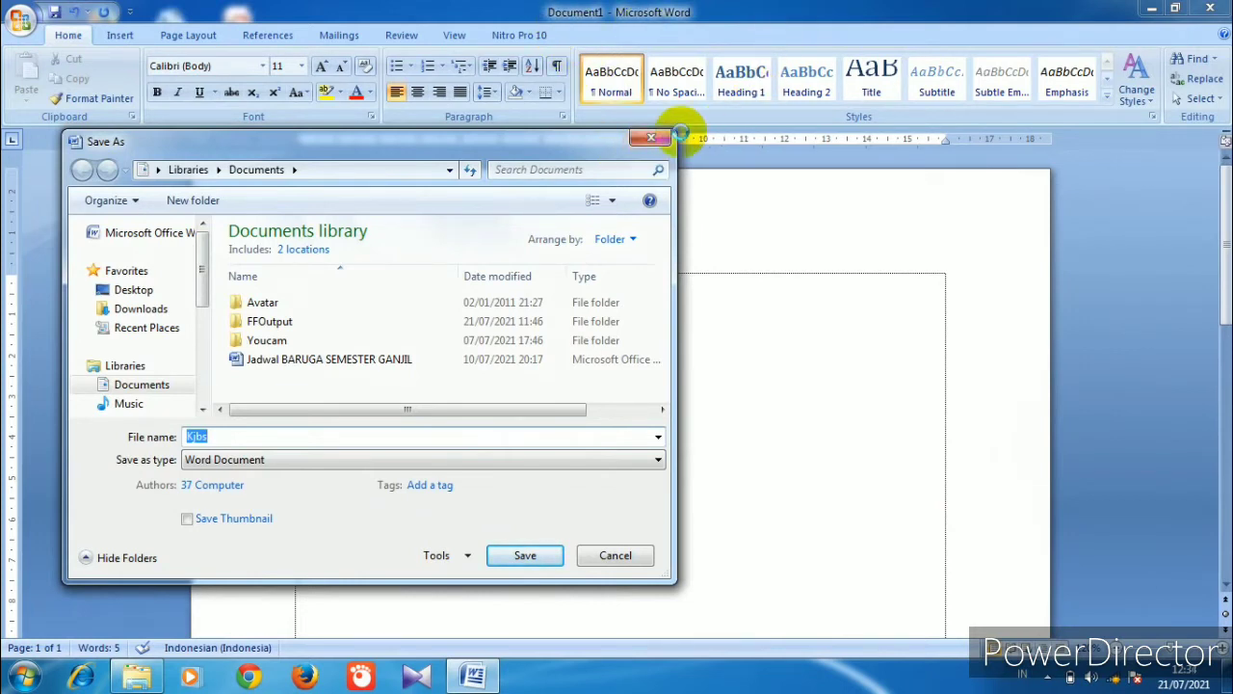
drag(512, 141, 608, 177)
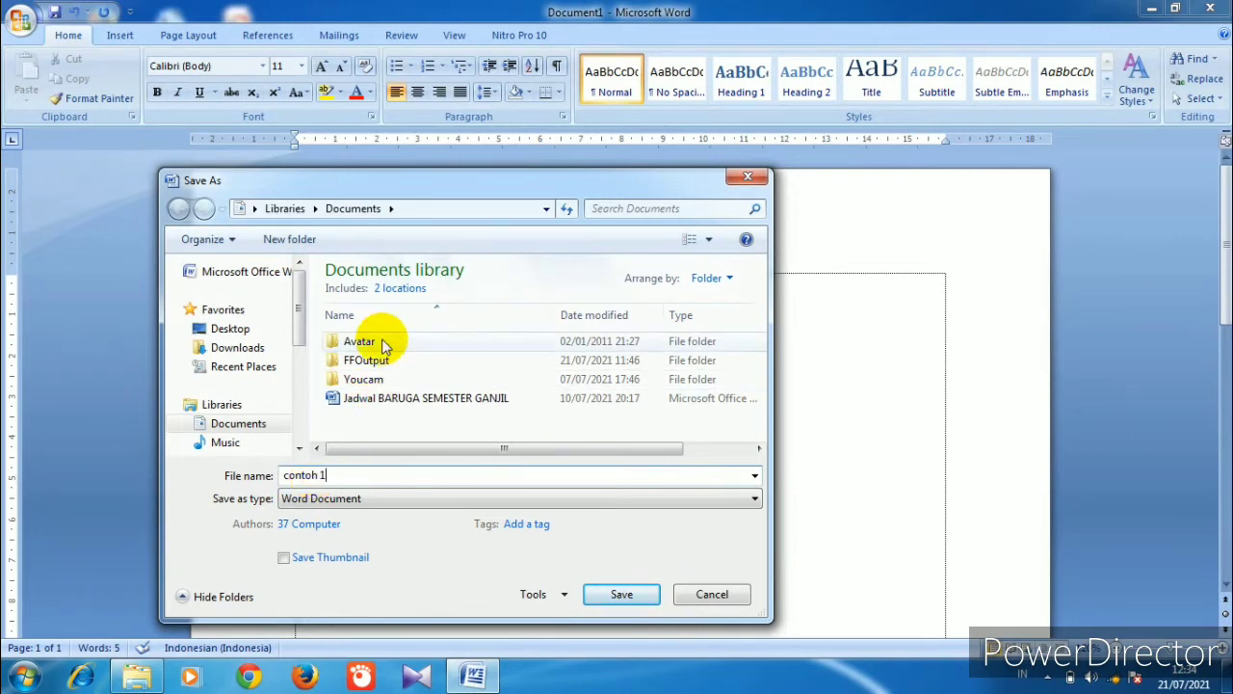
drag(408, 187, 656, 144)
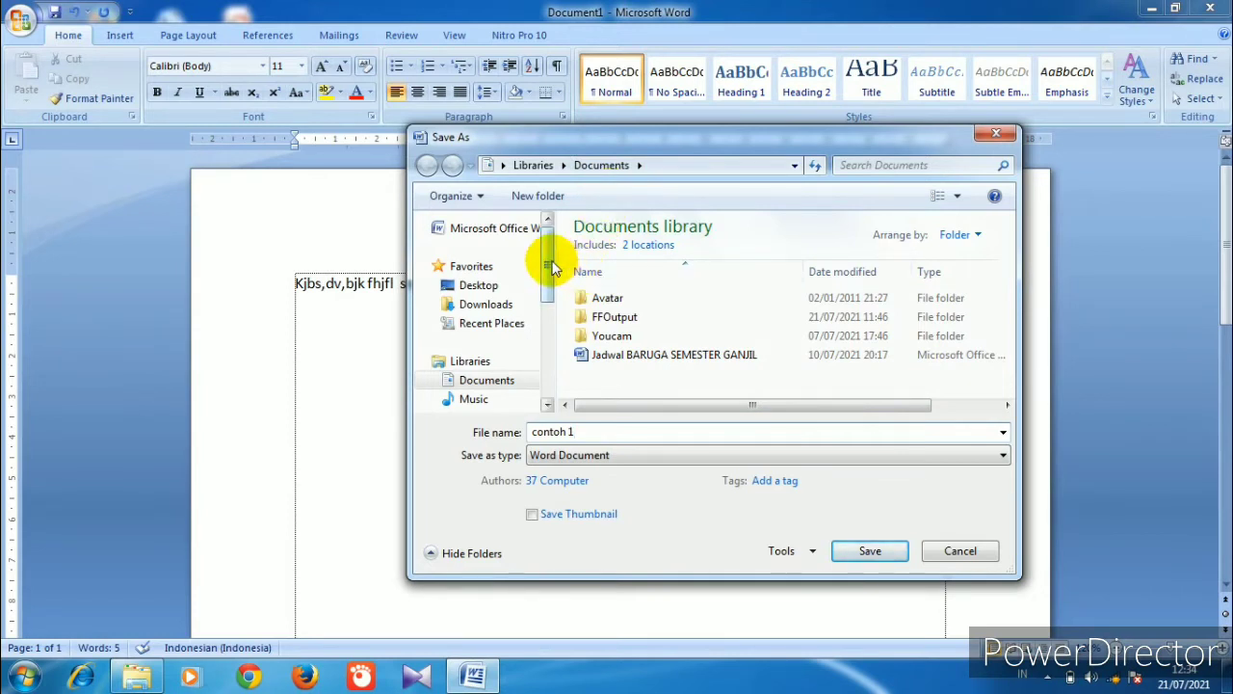
- Choose the Wanna One (E:) drive as the save location and switch back to the Documents library
drag(548, 262, 546, 337)
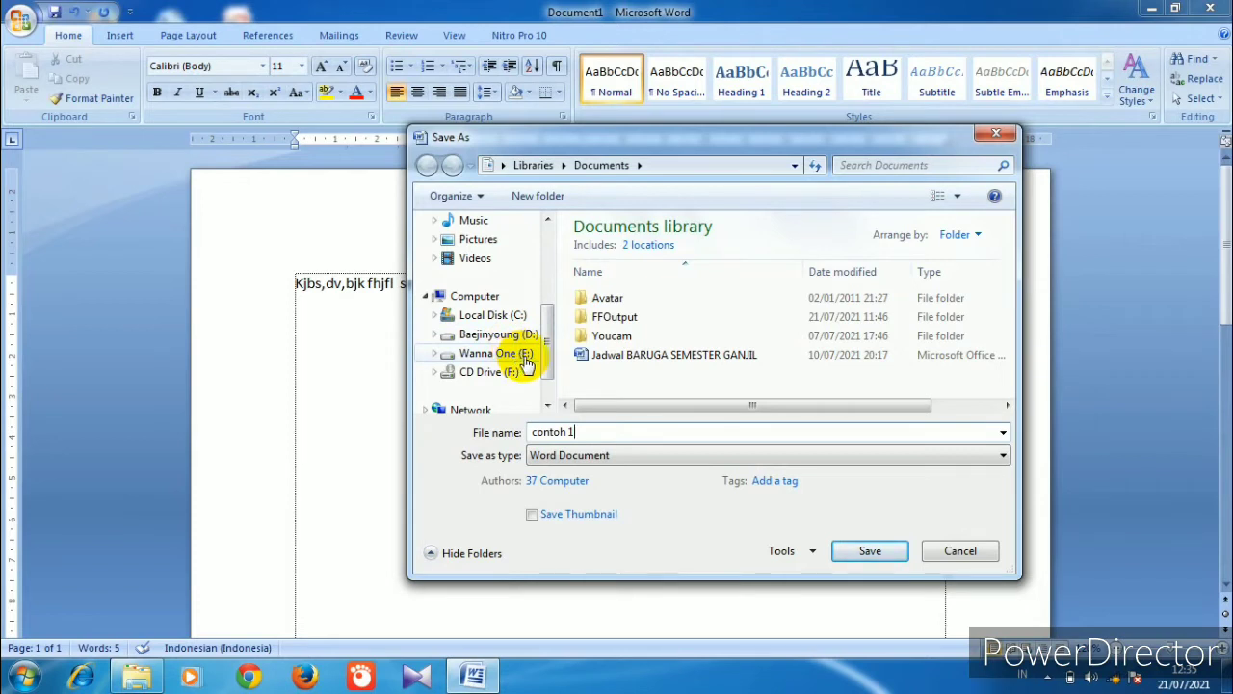
click(525, 357)
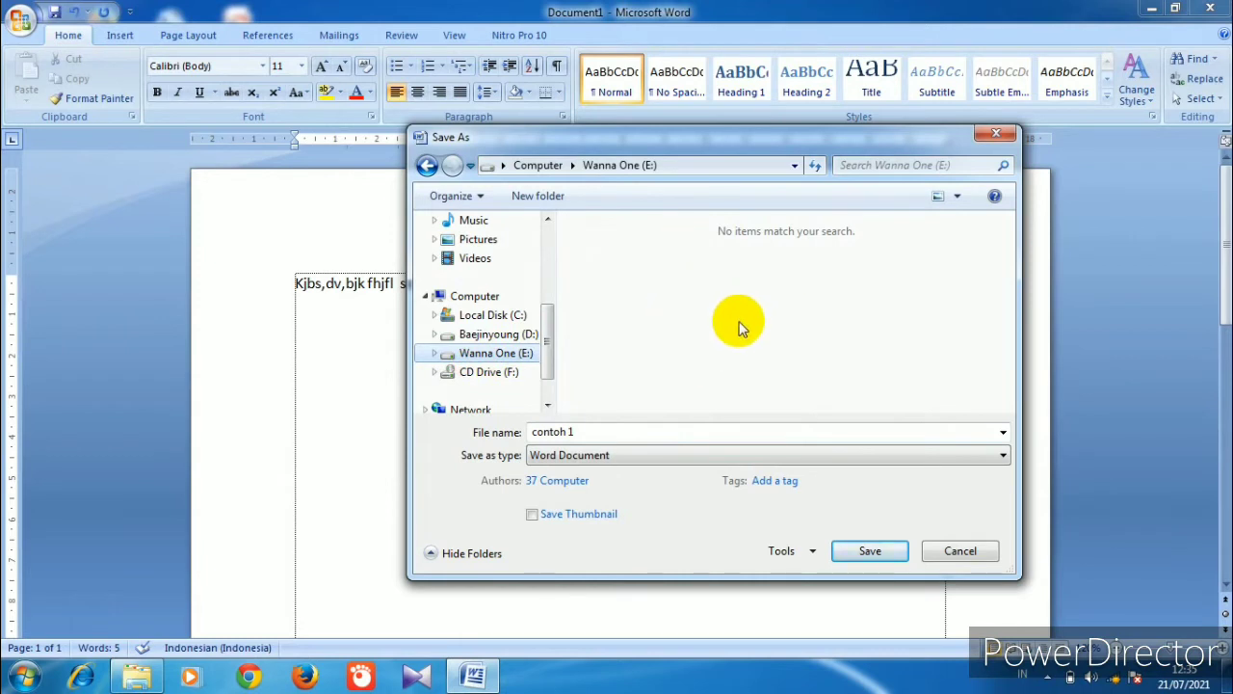
mouse_move(548, 355)
mouse_down()
mouse_move(542, 279)
mouse_move(546, 356)
mouse_up()
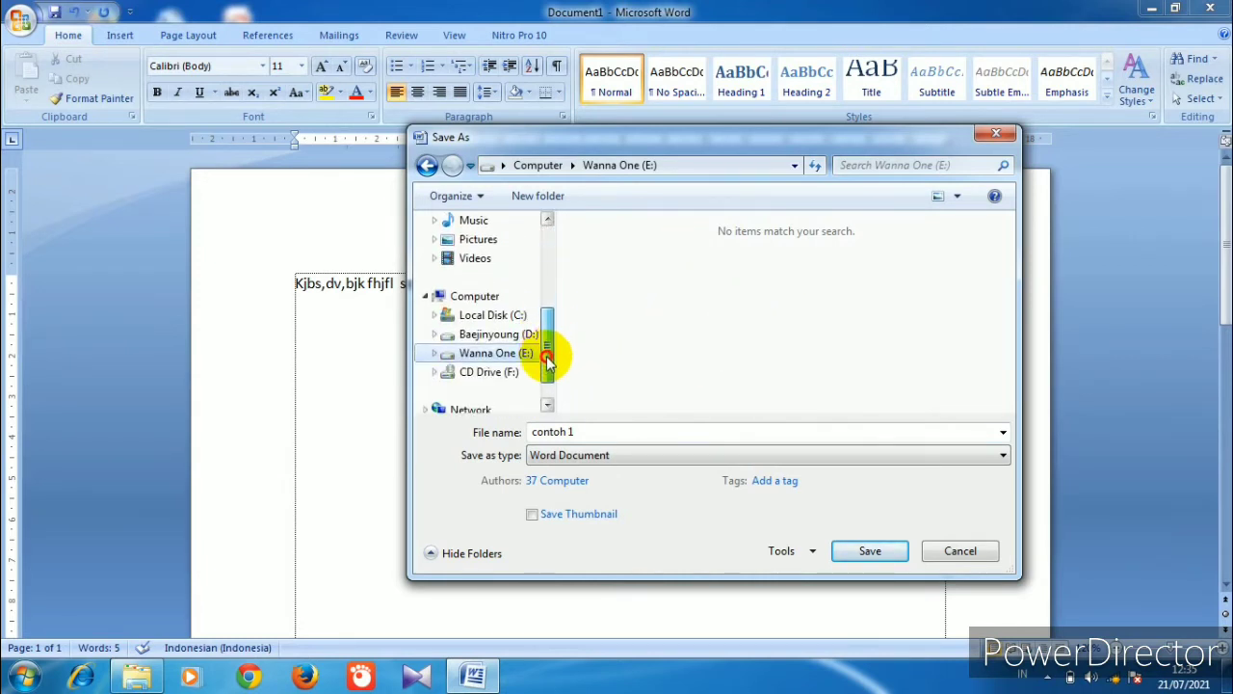
double_click(575, 431)
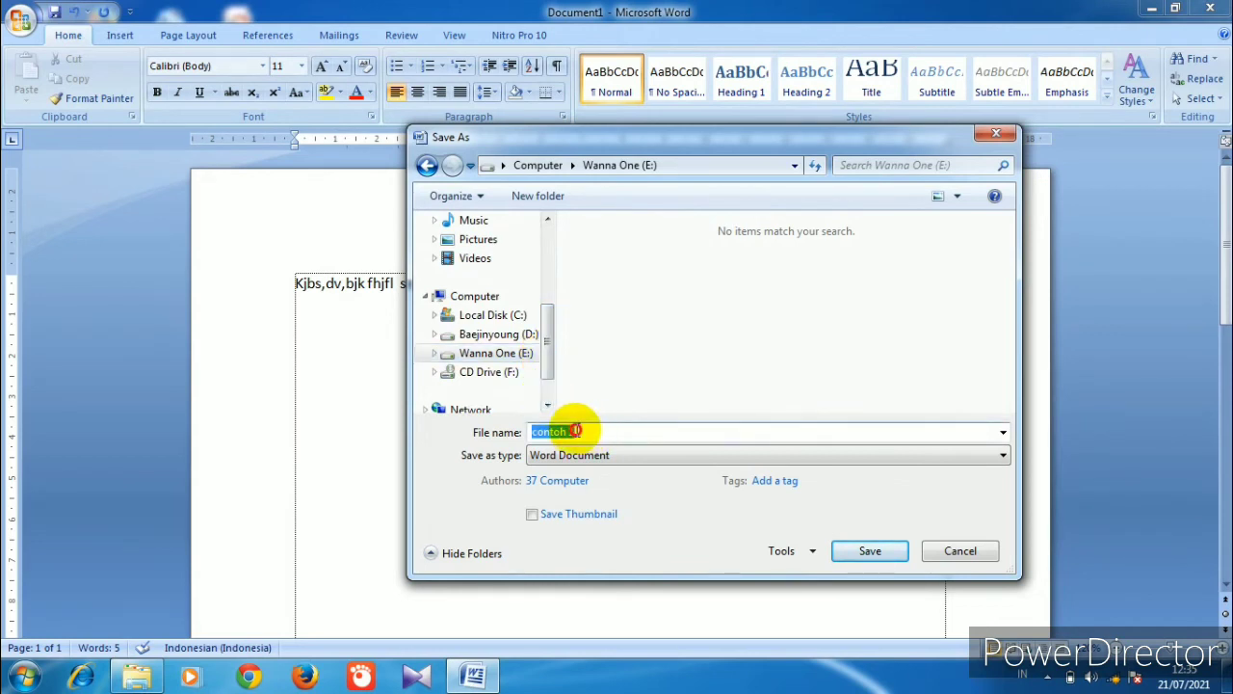
drag(553, 350, 545, 301)
click(503, 317)
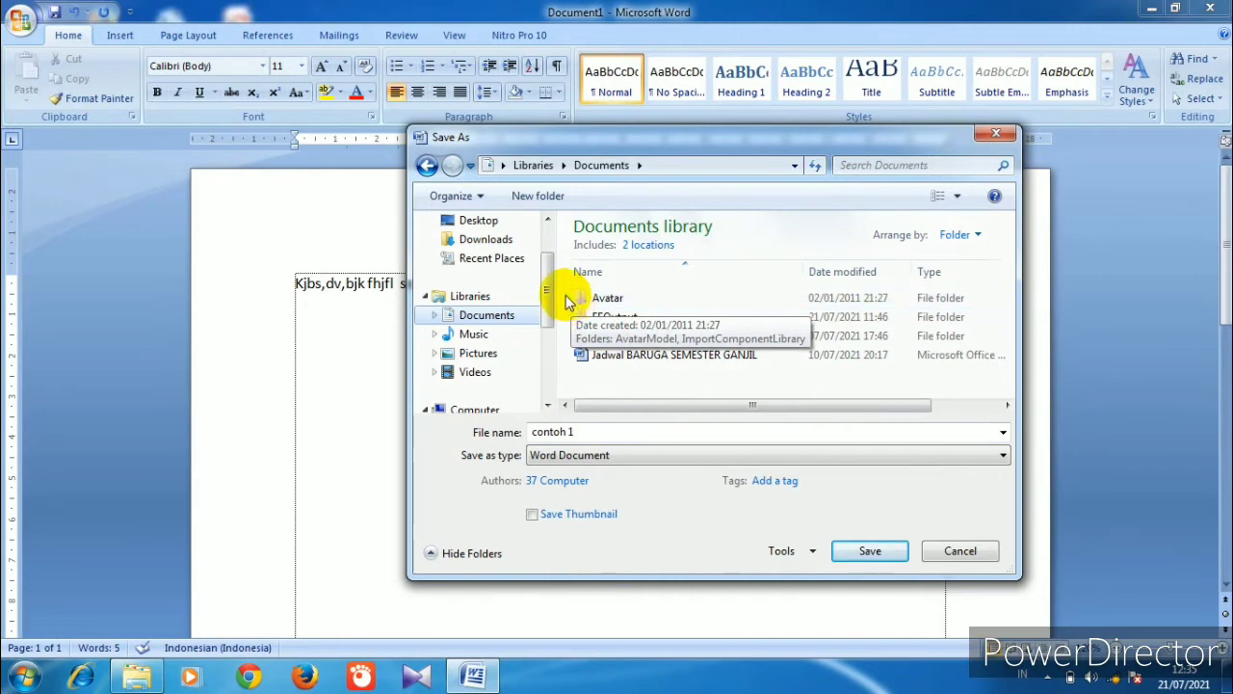
- Create a folder named contoh latihan in the Documents library and open it as the save location
drag(592, 141, 336, 147)
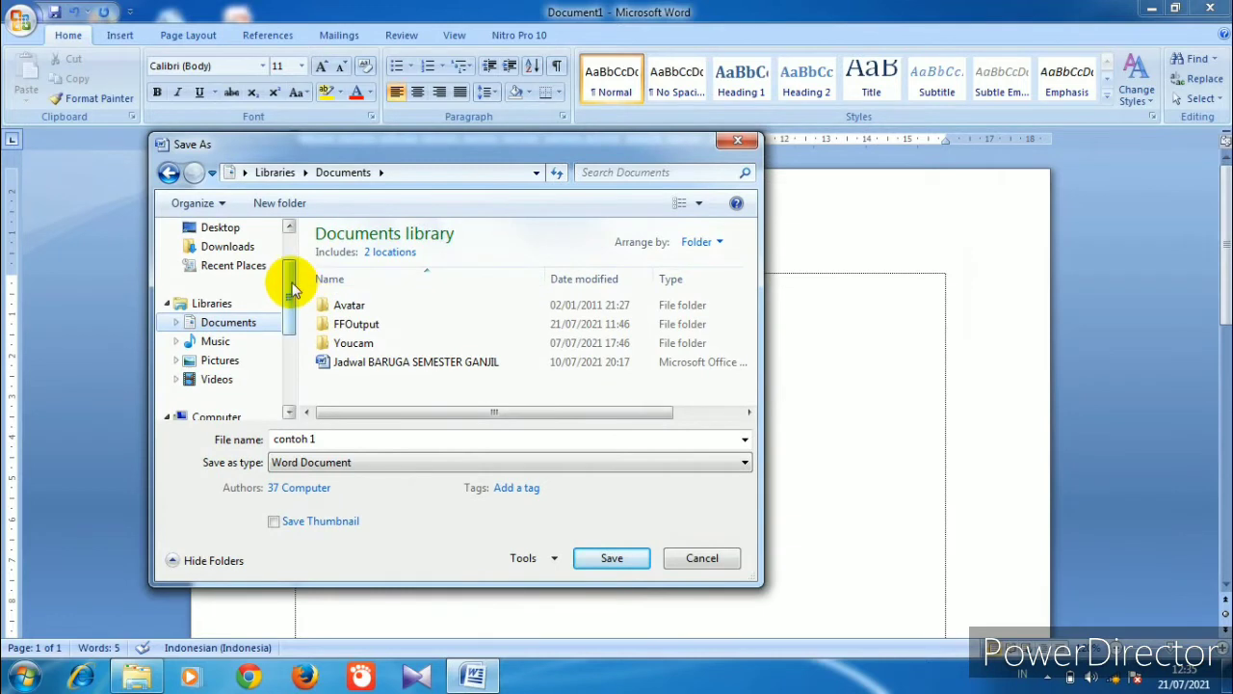
drag(292, 287, 291, 302)
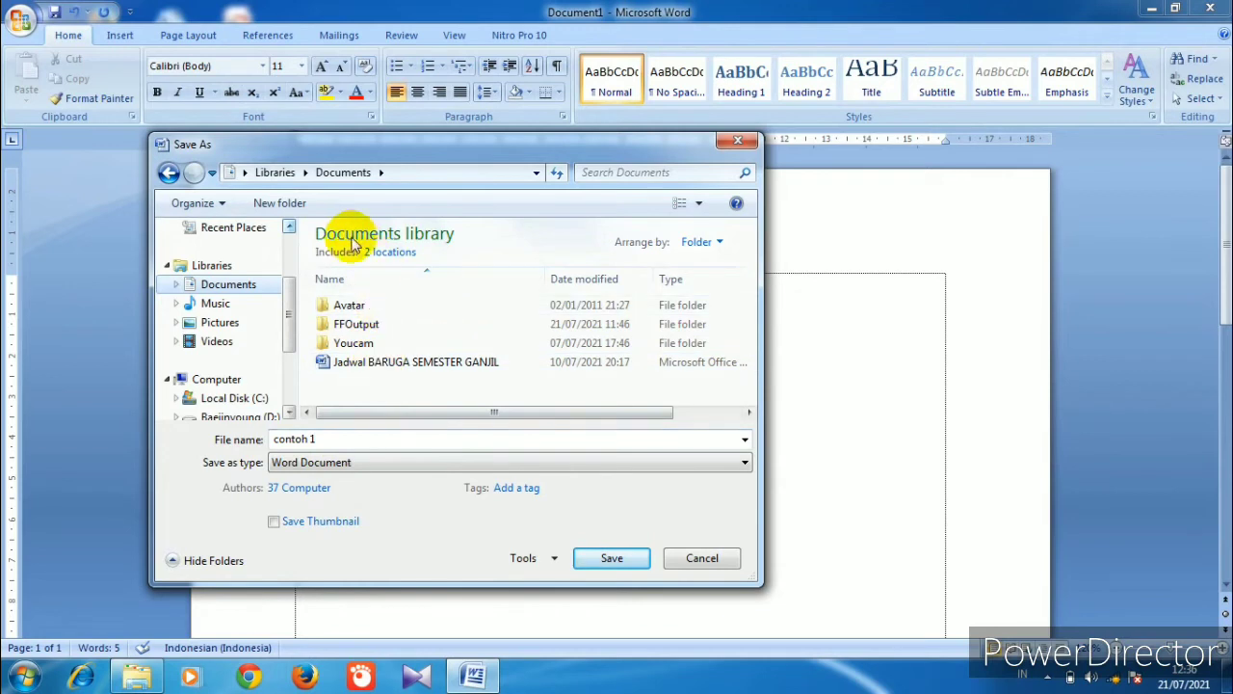
click(279, 205)
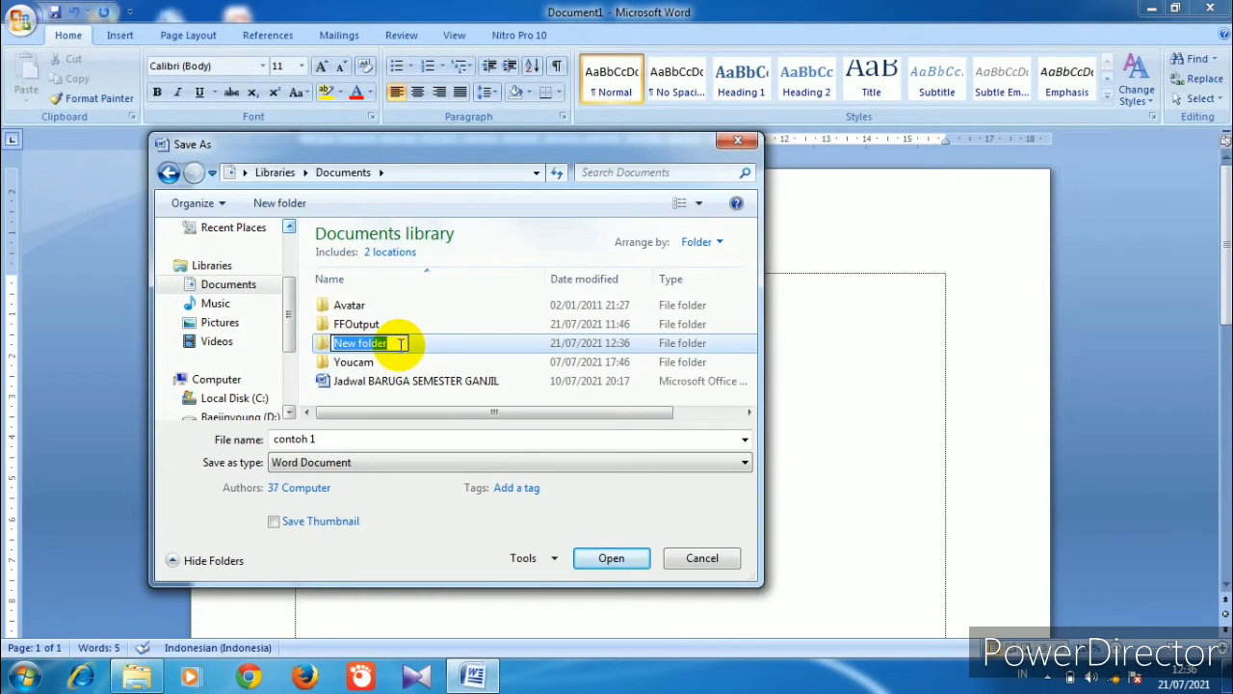
text(conto)
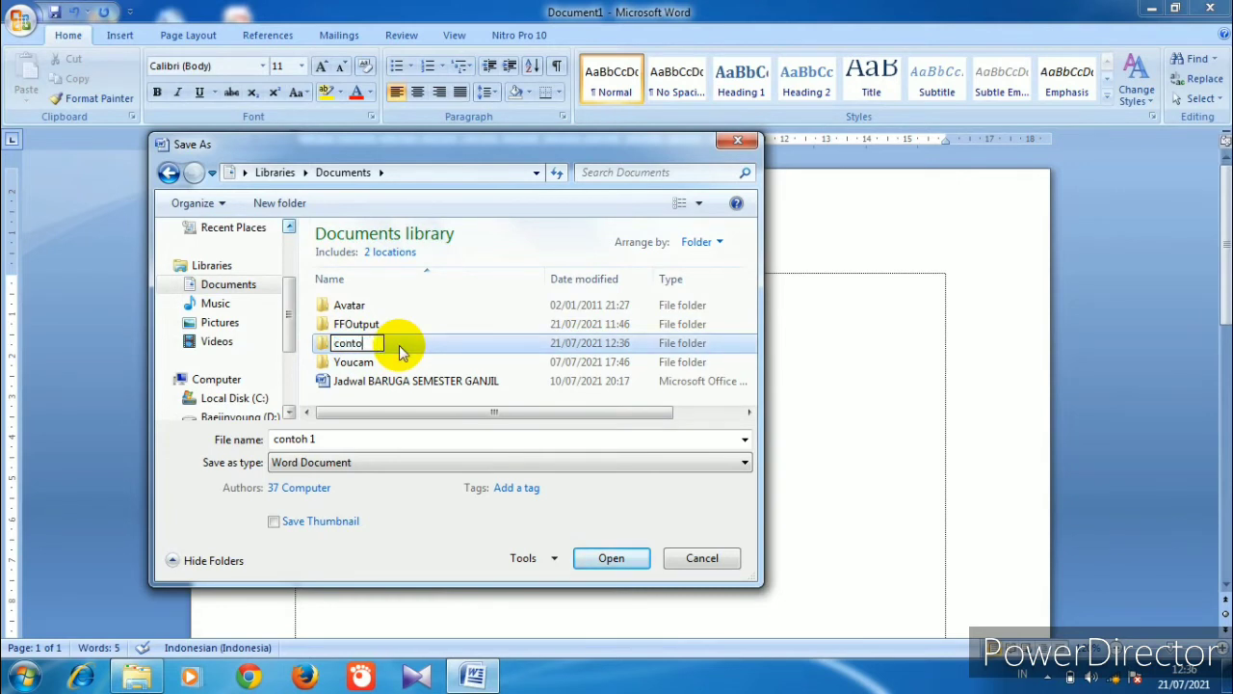
text(h latihan)
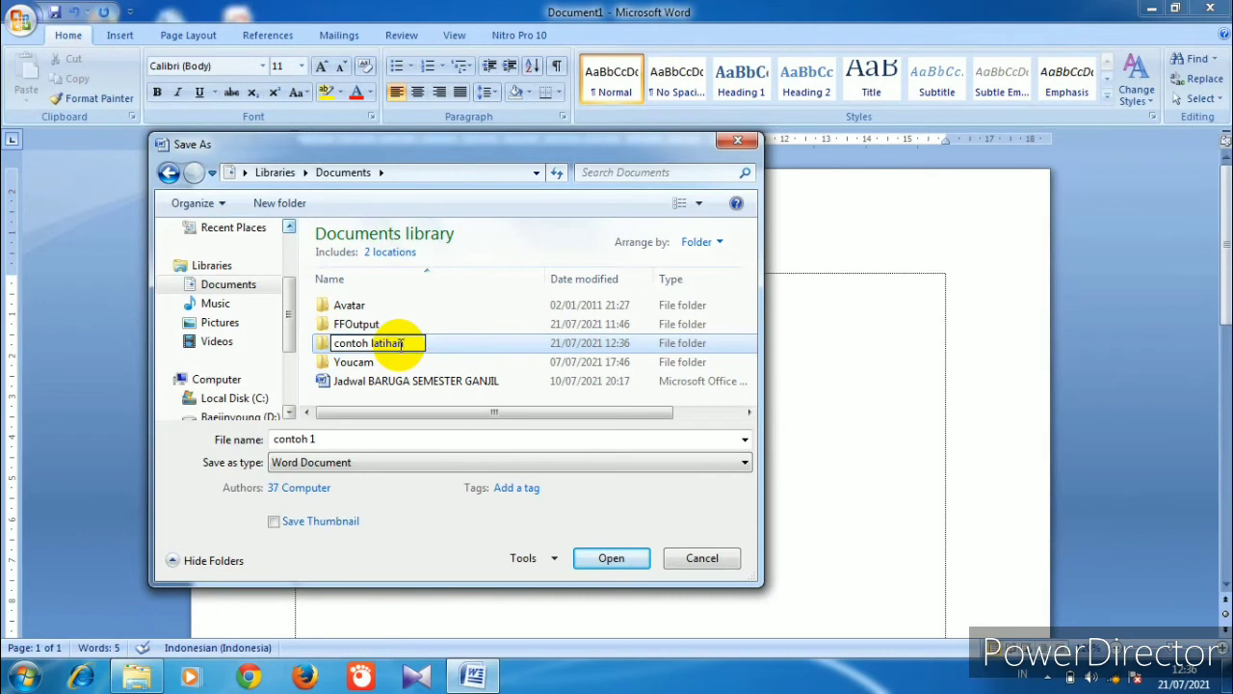
click(465, 349)
click(428, 325)
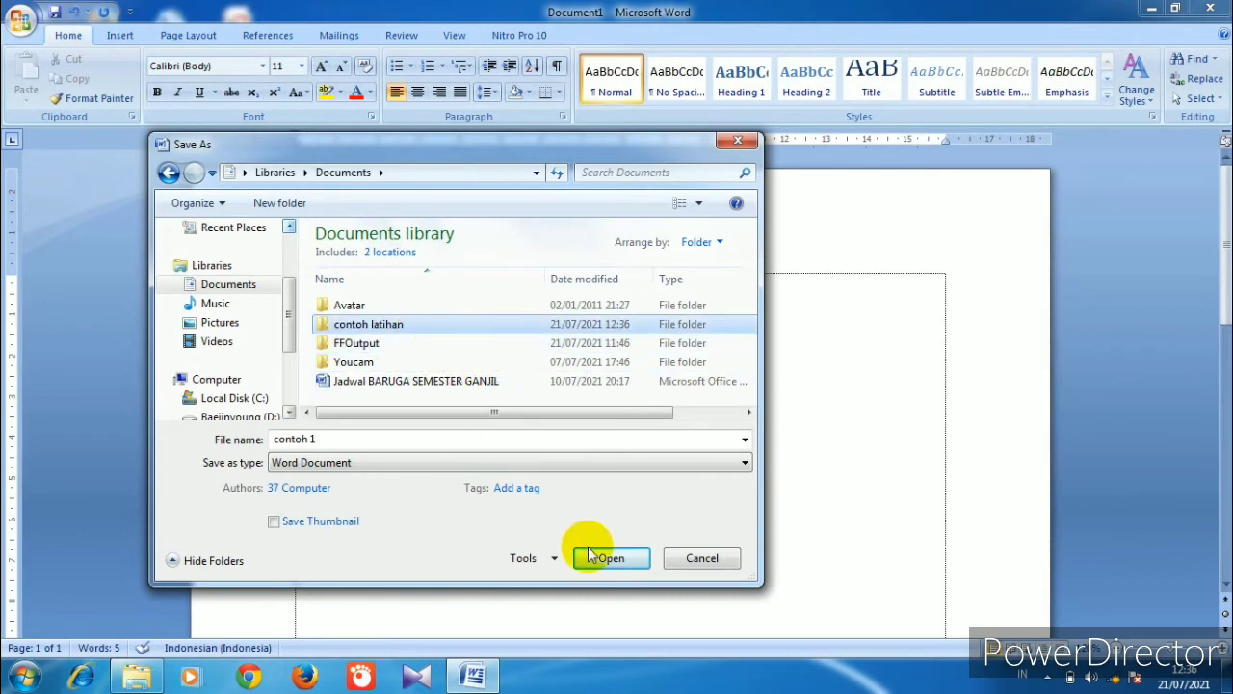
click(620, 559)
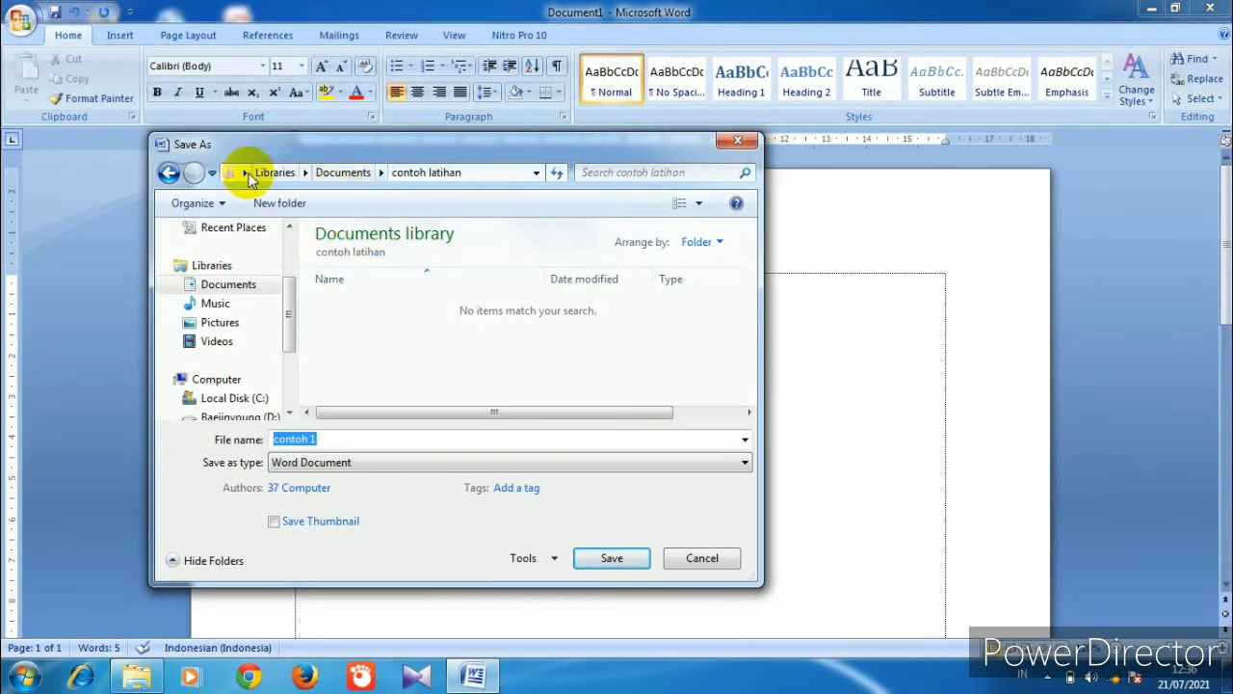
- Reopen the contoh latihan folder from the Documents library and save the document there as contoh 1
click(333, 177)
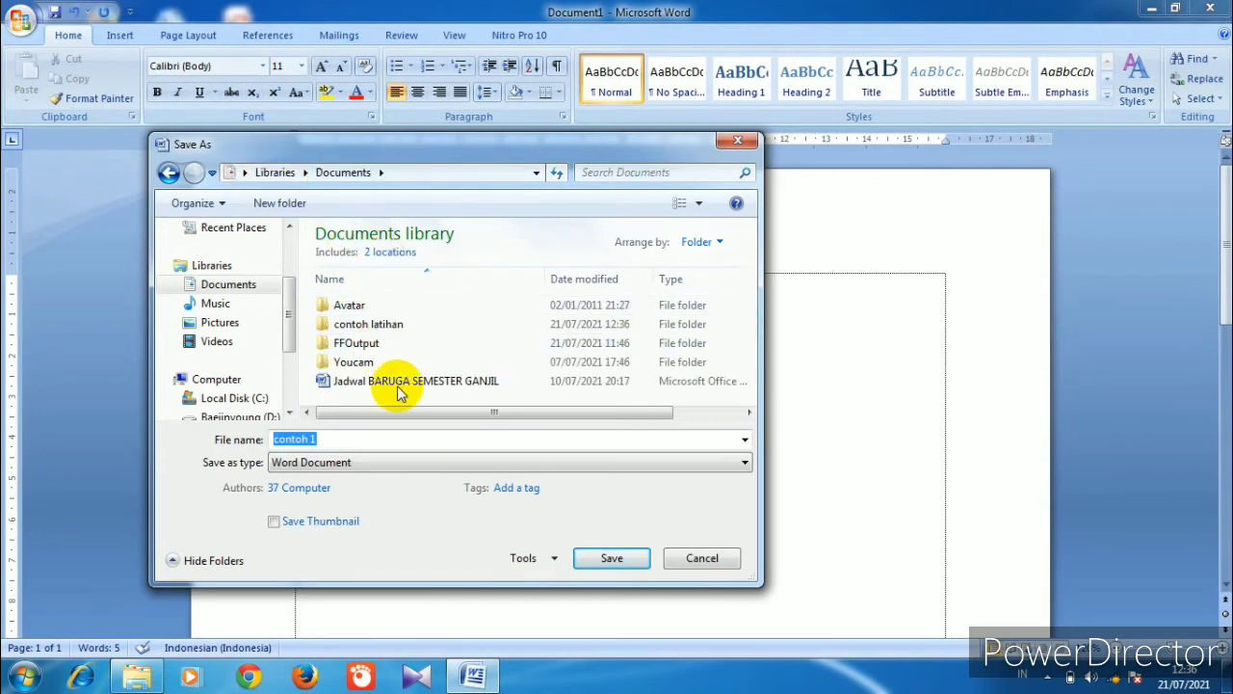
click(356, 333)
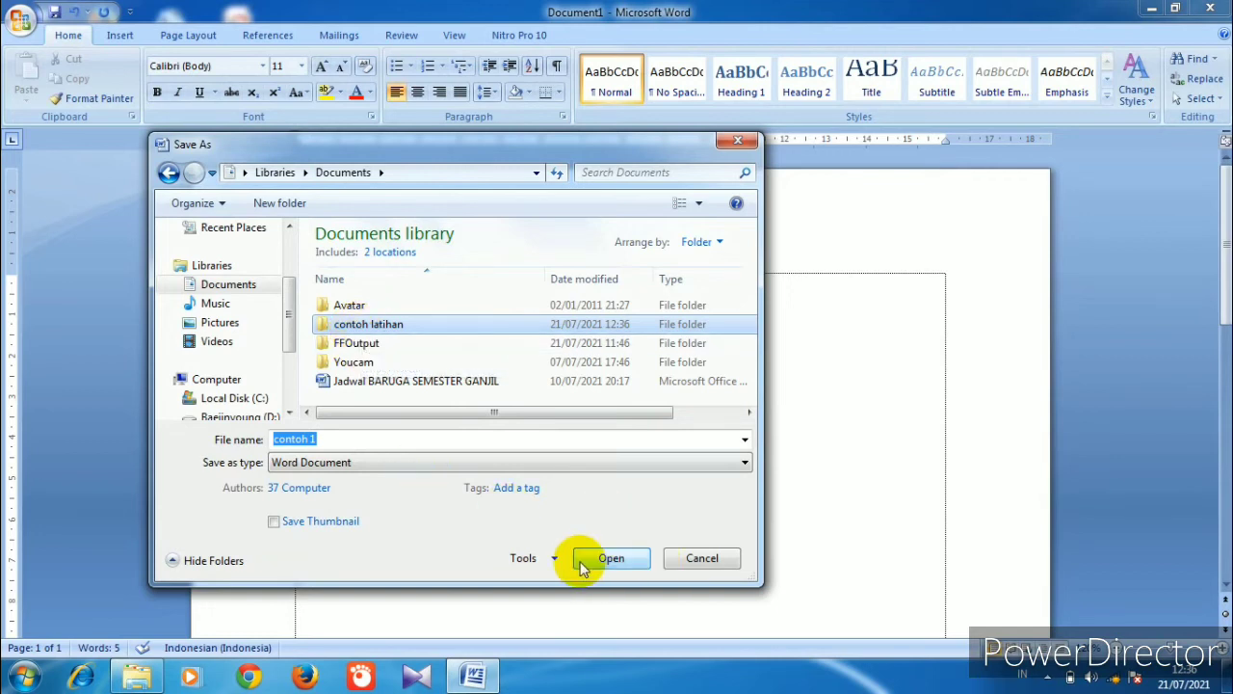
click(630, 560)
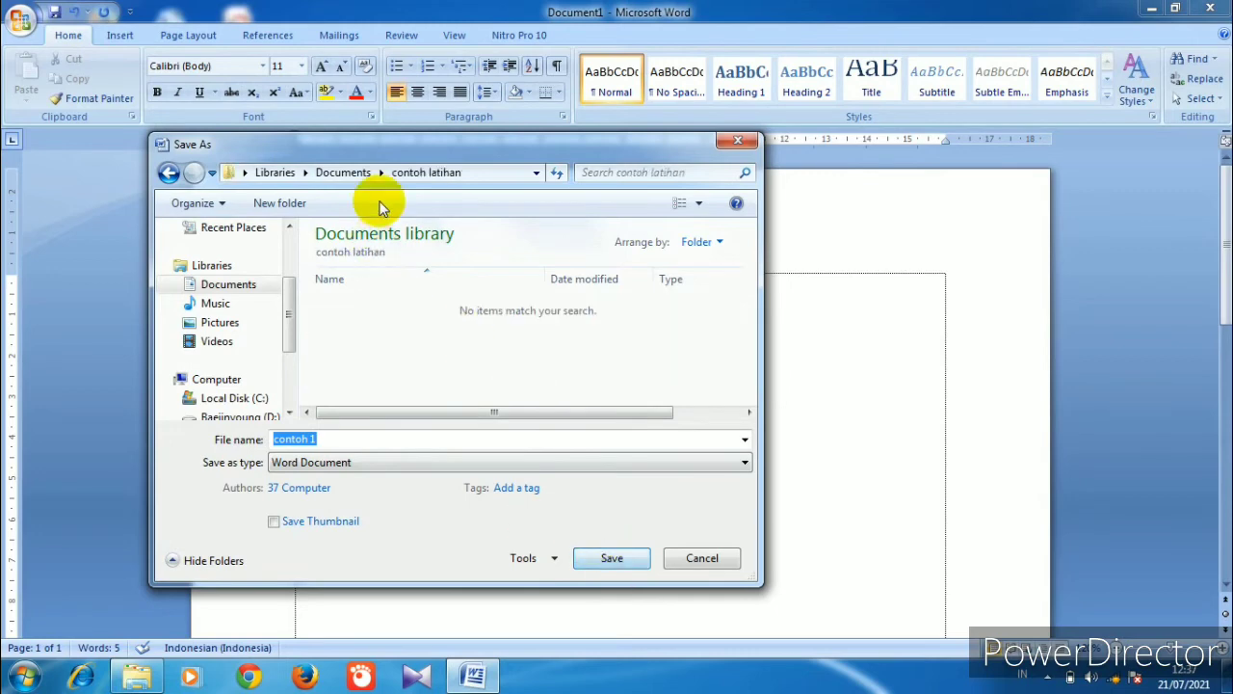
click(612, 559)
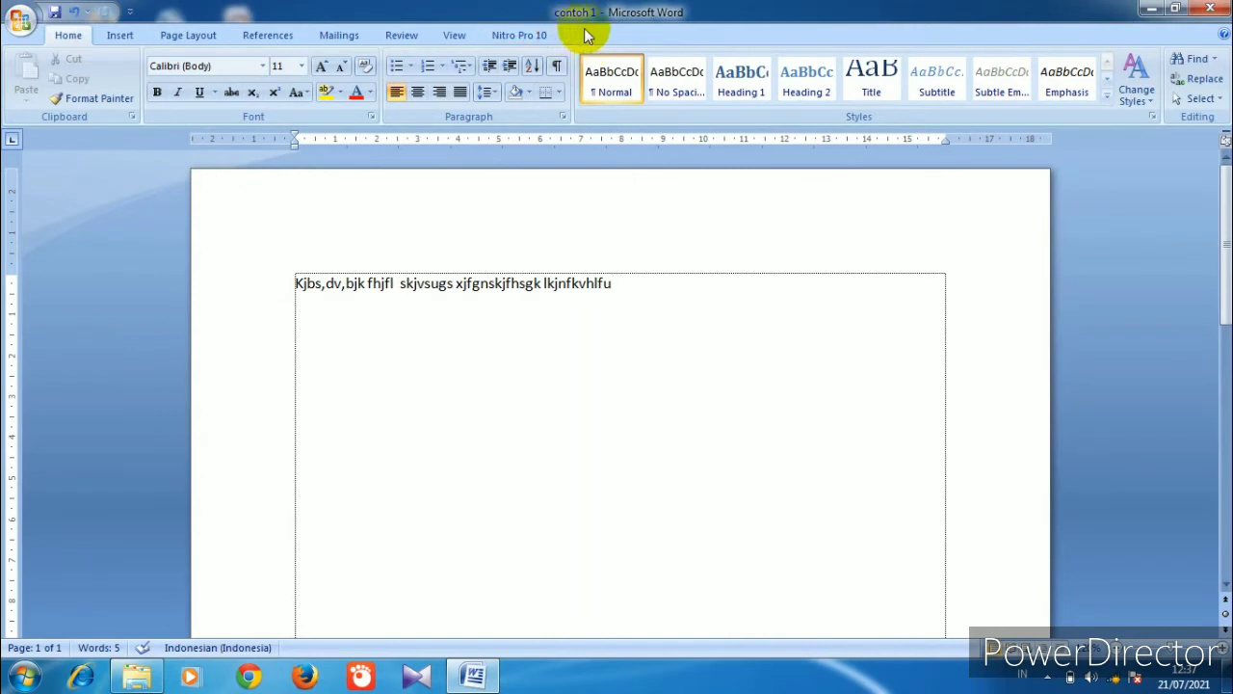
- Examine the Save As format choices for the document without picking one
click(633, 283)
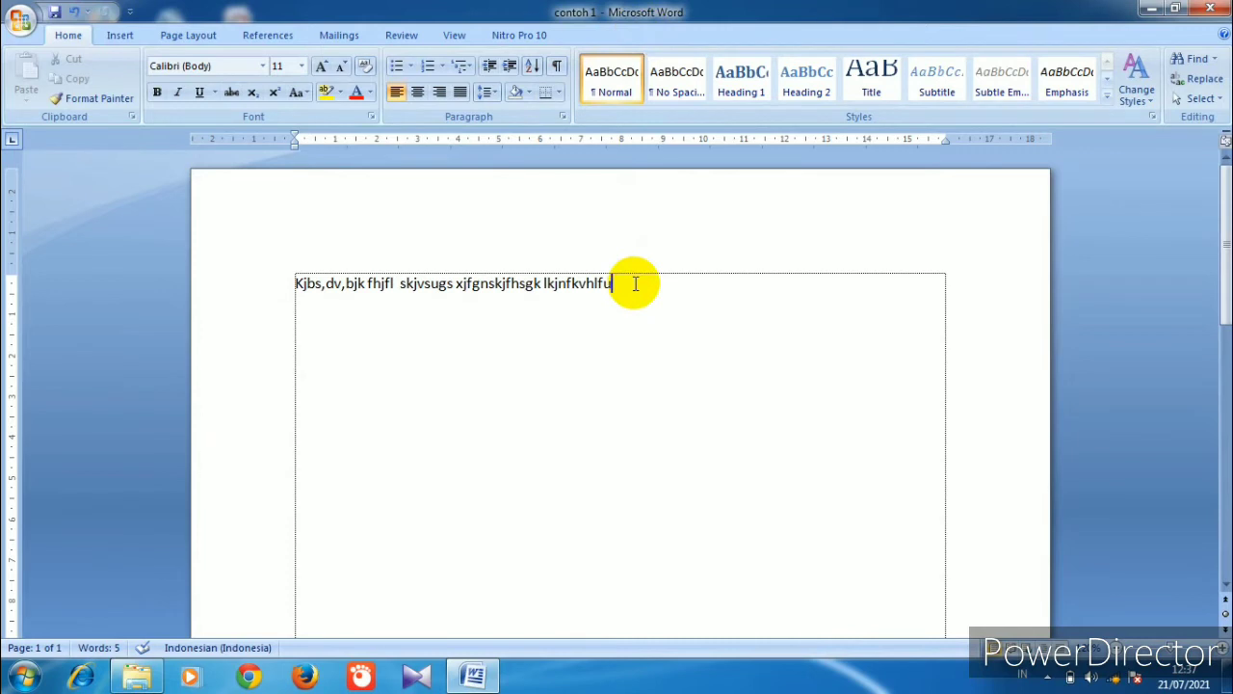
click(27, 30)
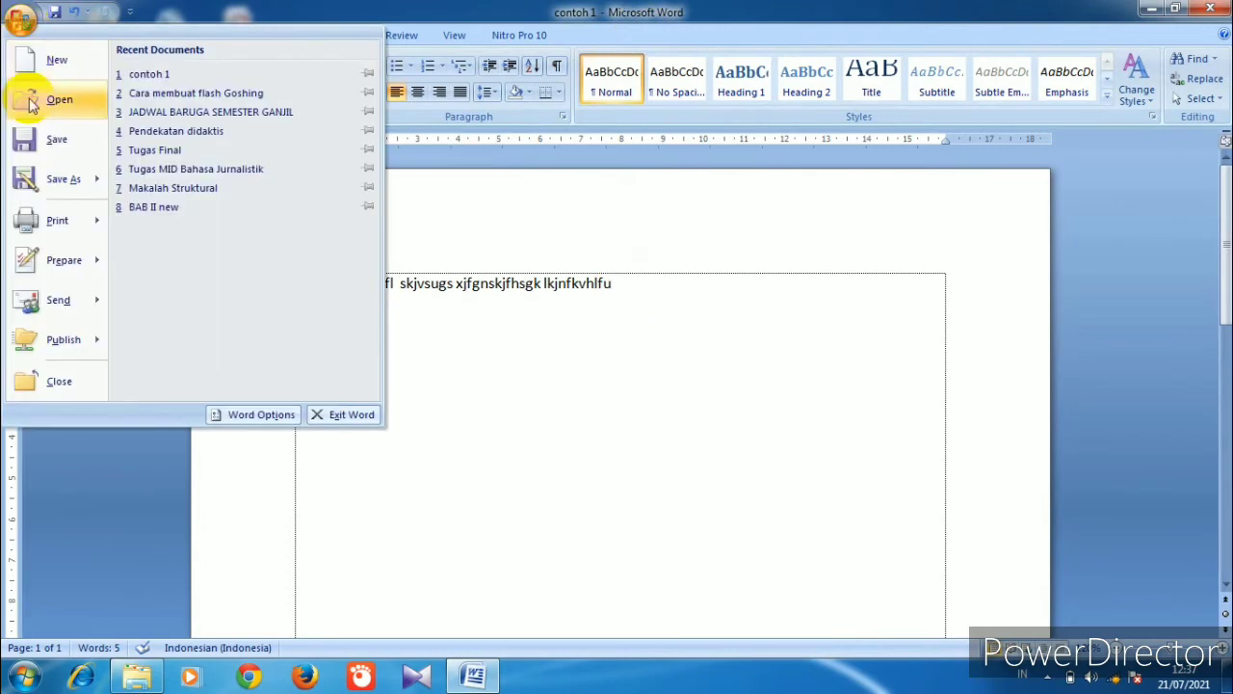
mouse_move(62, 183)
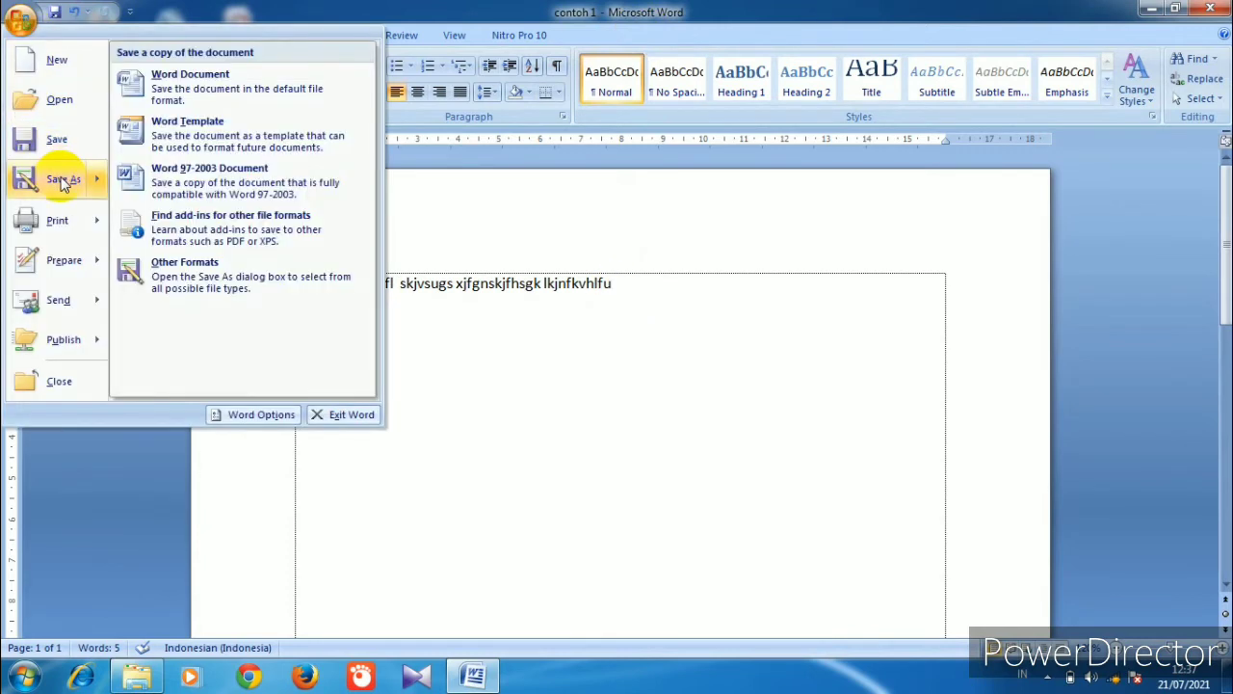
click(501, 319)
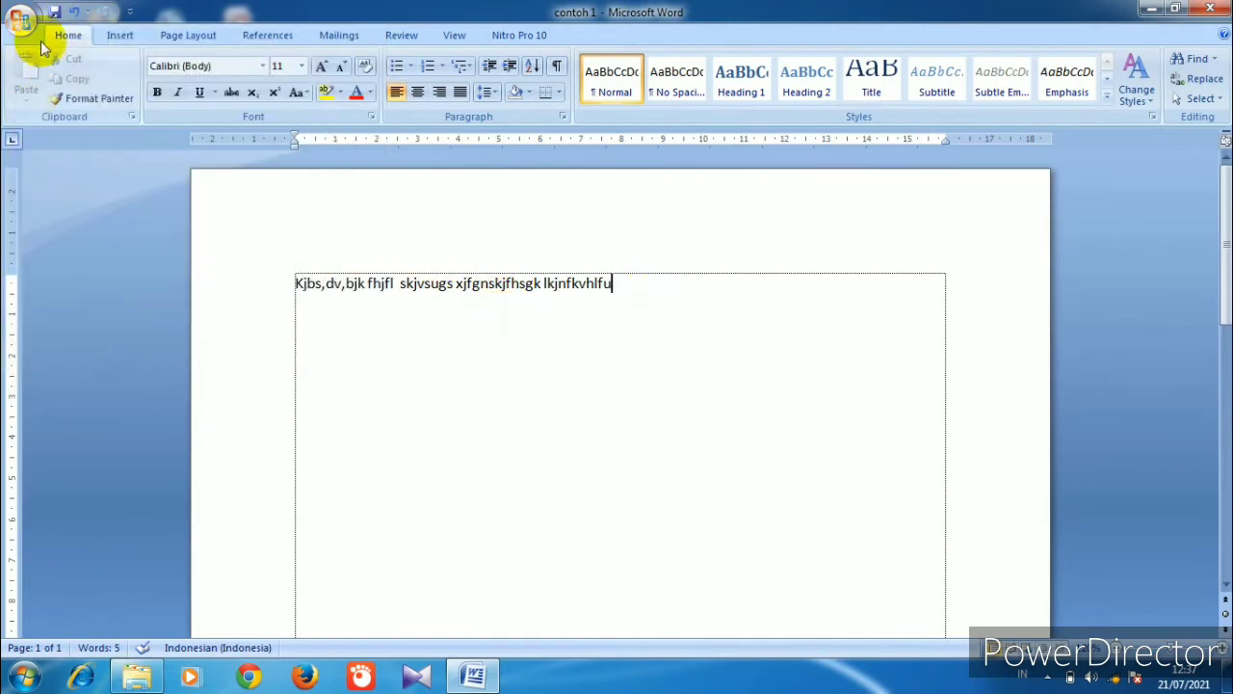
- Save the document twice under its existing name and location with the Save command
click(19, 21)
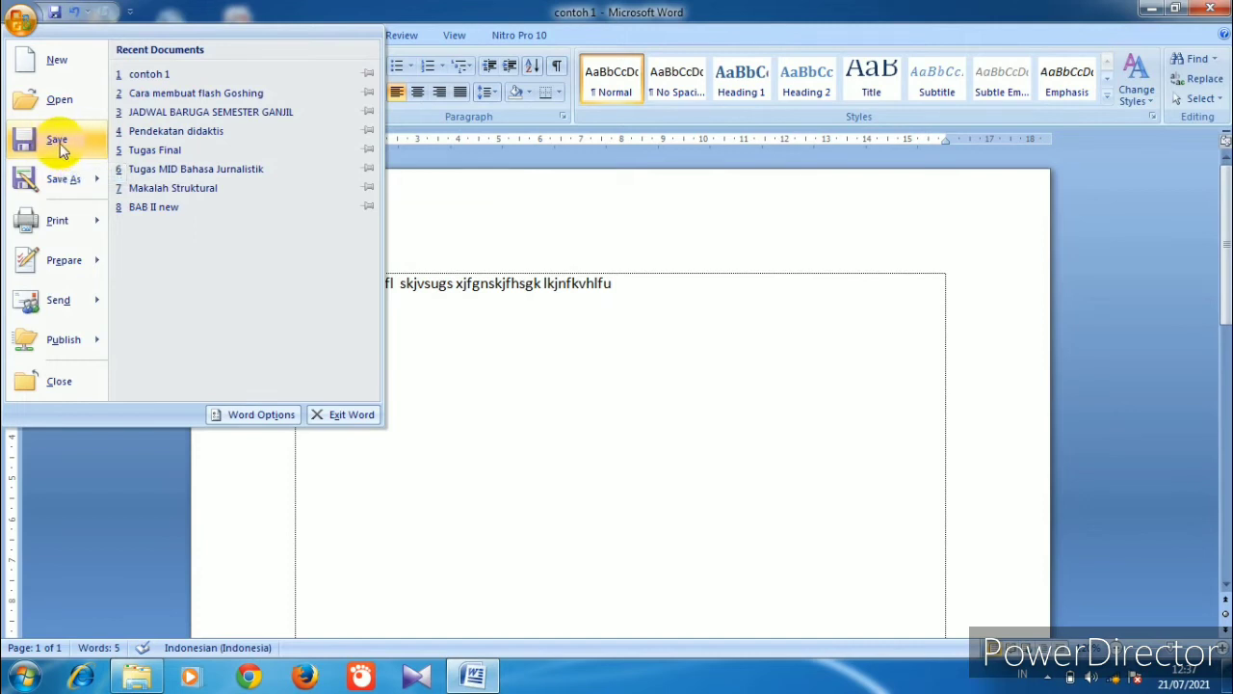
click(58, 141)
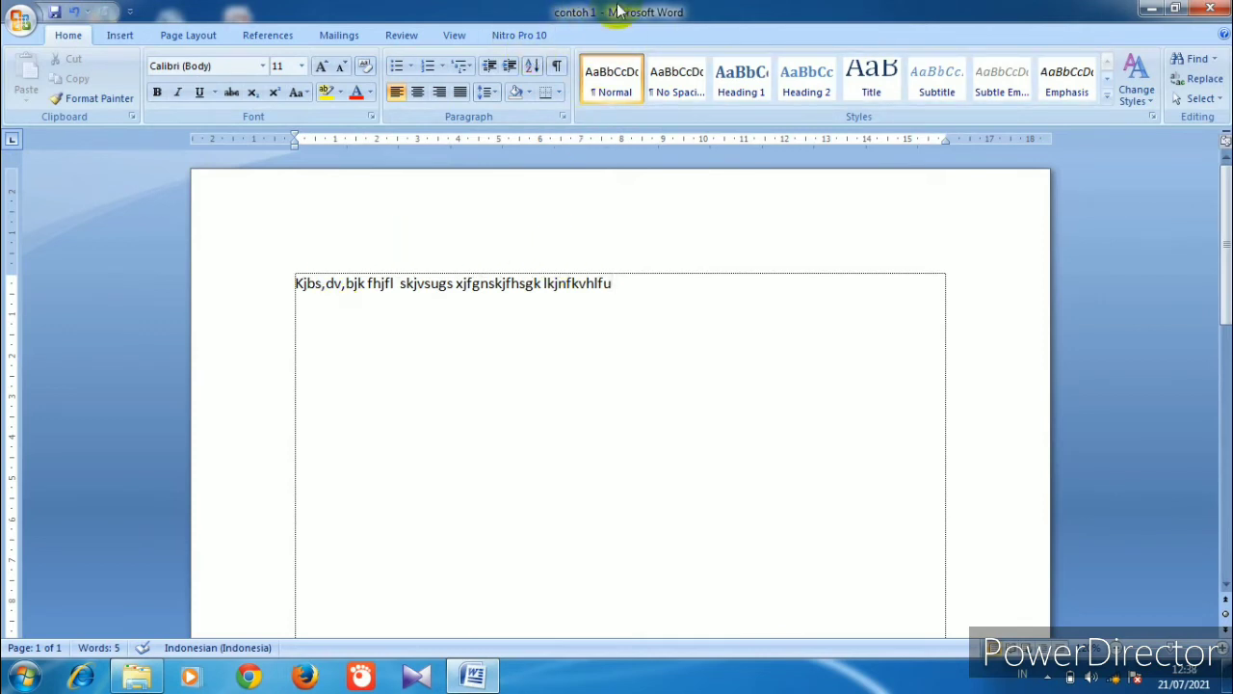
click(30, 31)
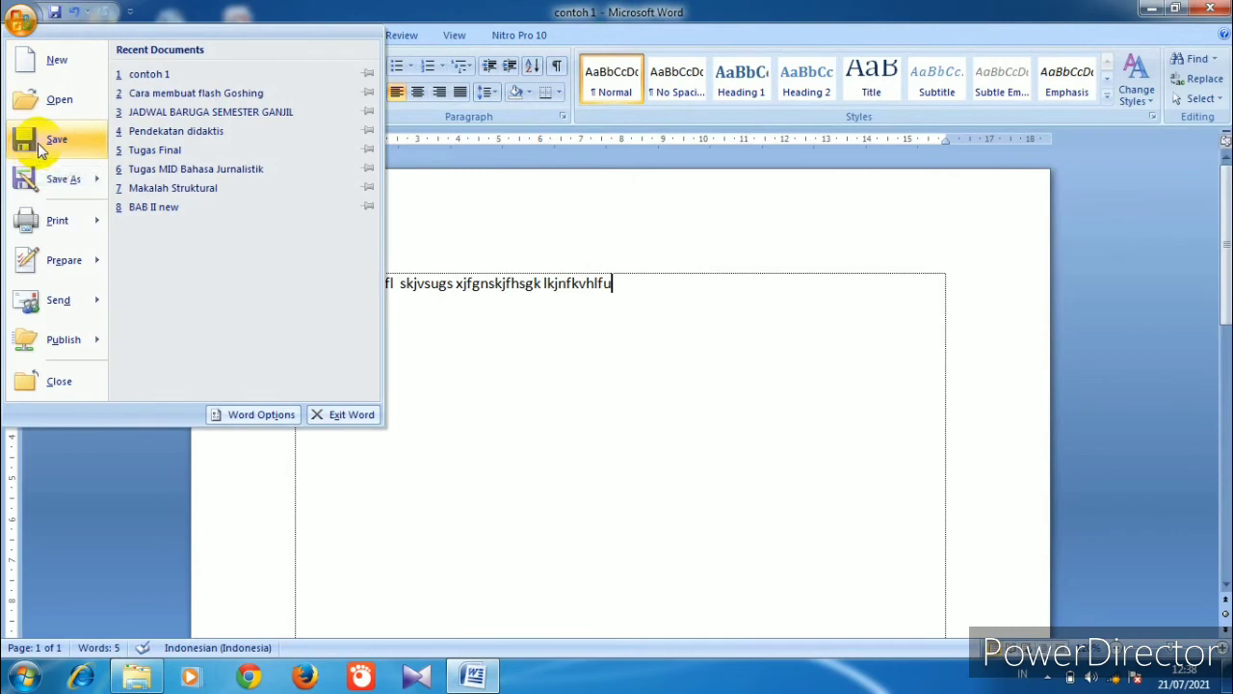
mouse_move(37, 161)
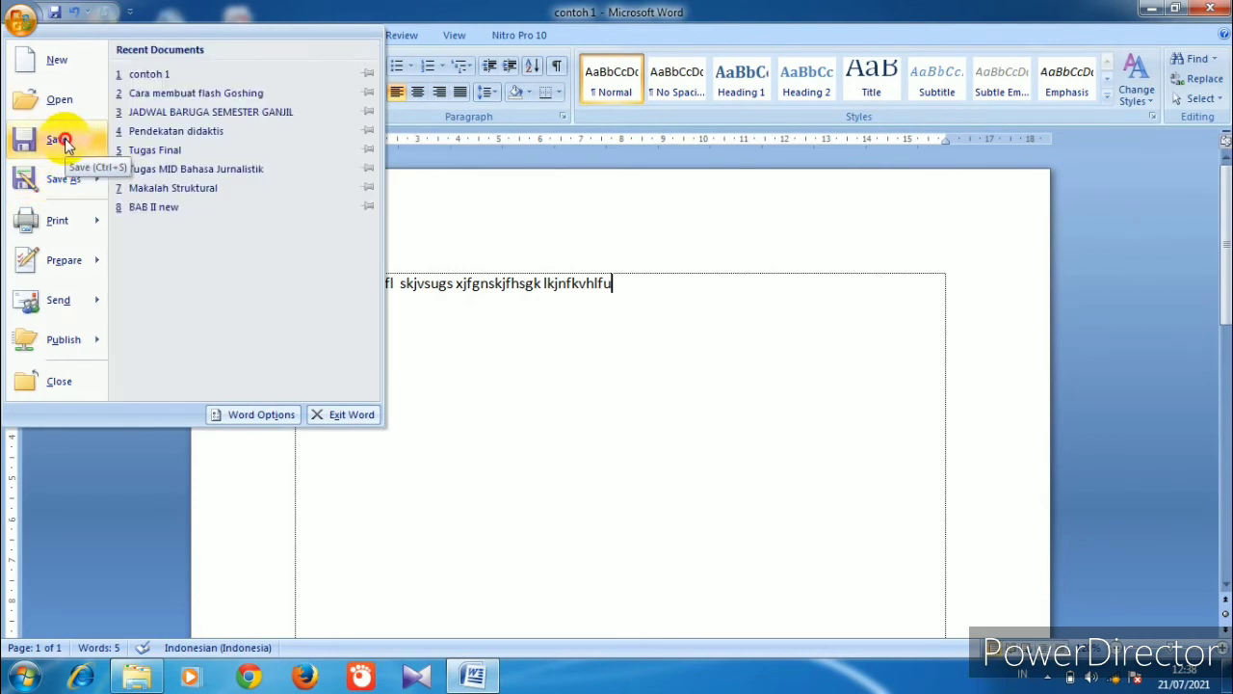
click(59, 140)
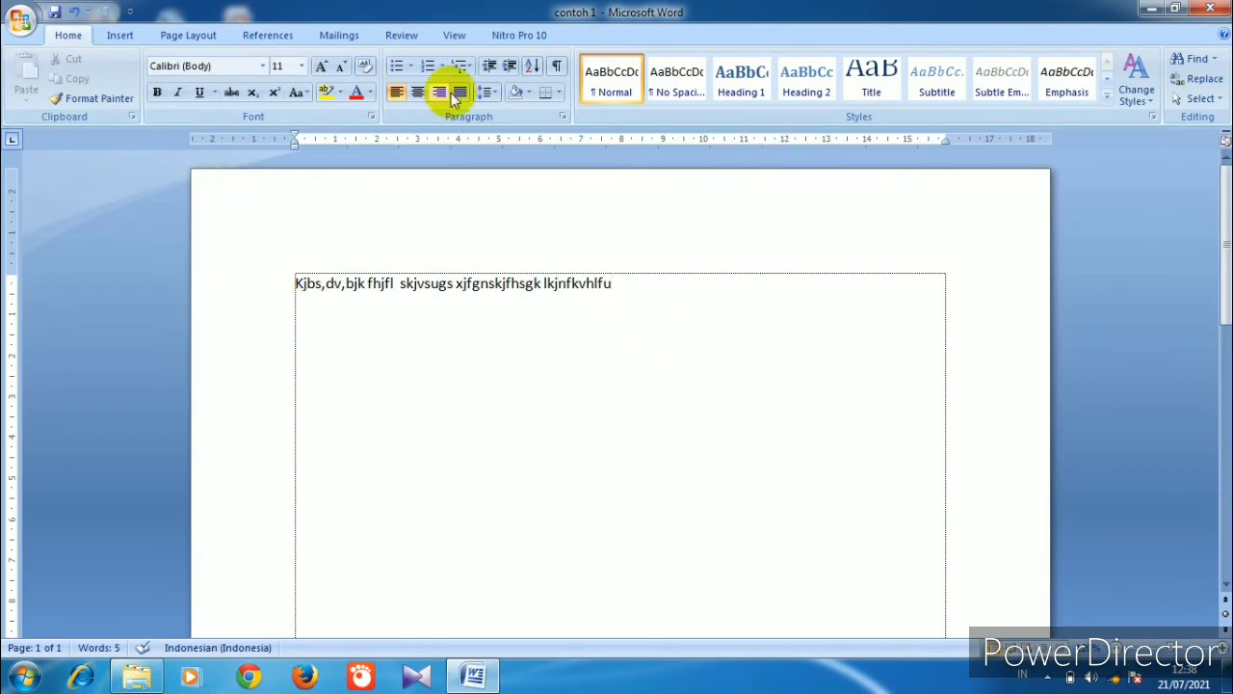
- Save the document through Save As in the contoh latihan folder, keeping the name contoh 1 and the Word Document type
click(17, 23)
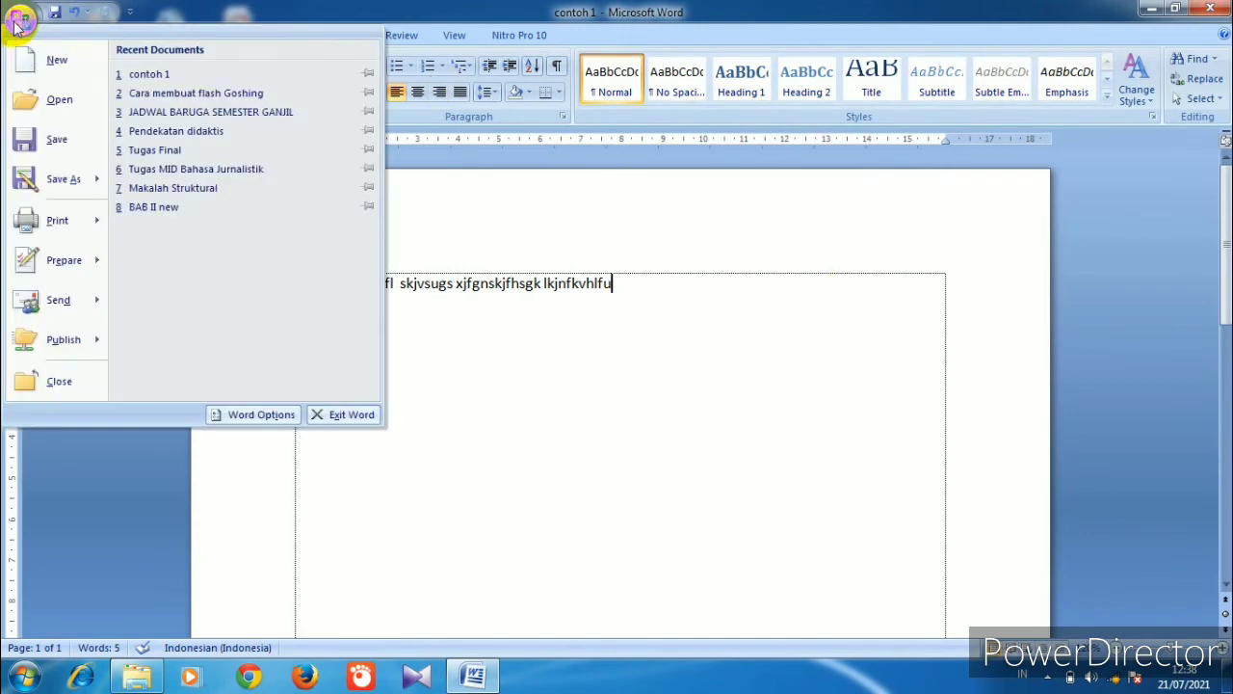
click(53, 190)
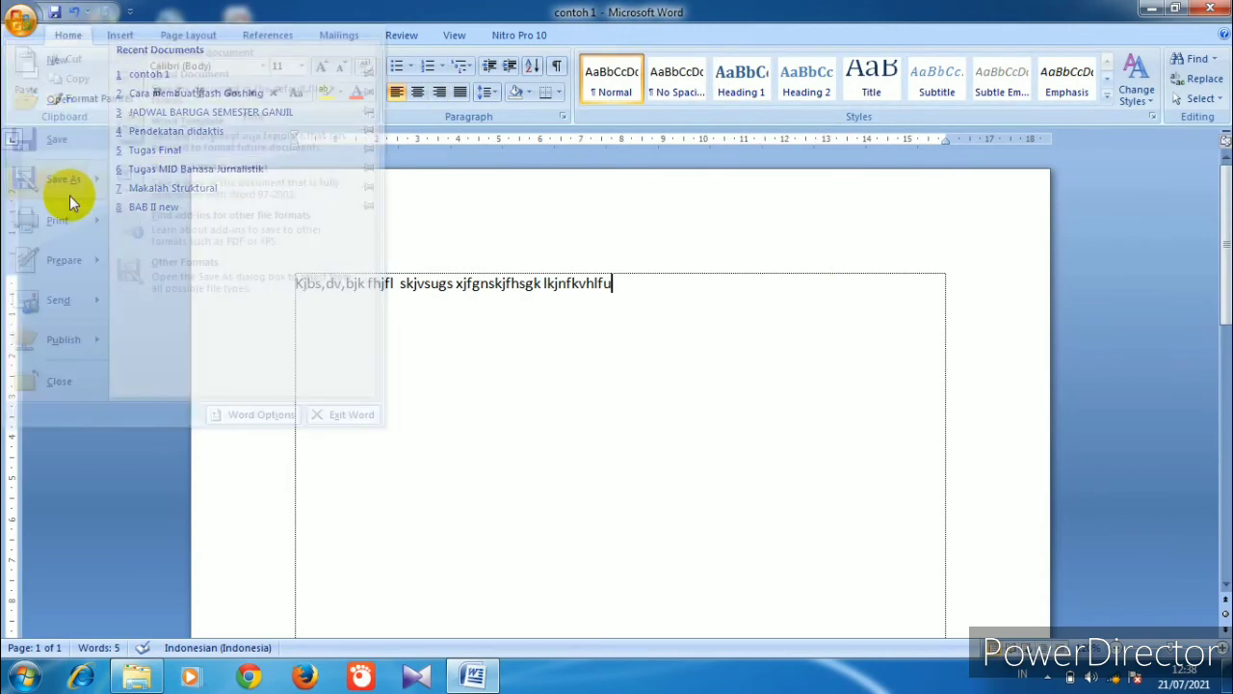
drag(513, 147, 914, 149)
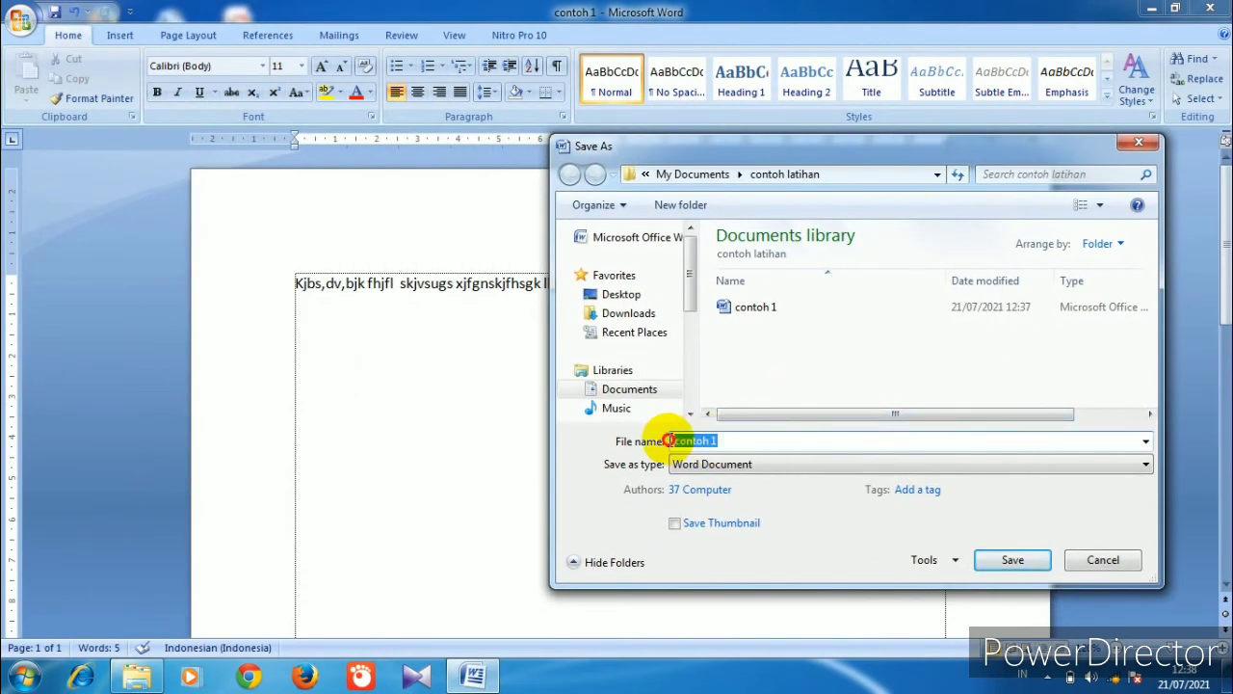
drag(742, 435, 672, 441)
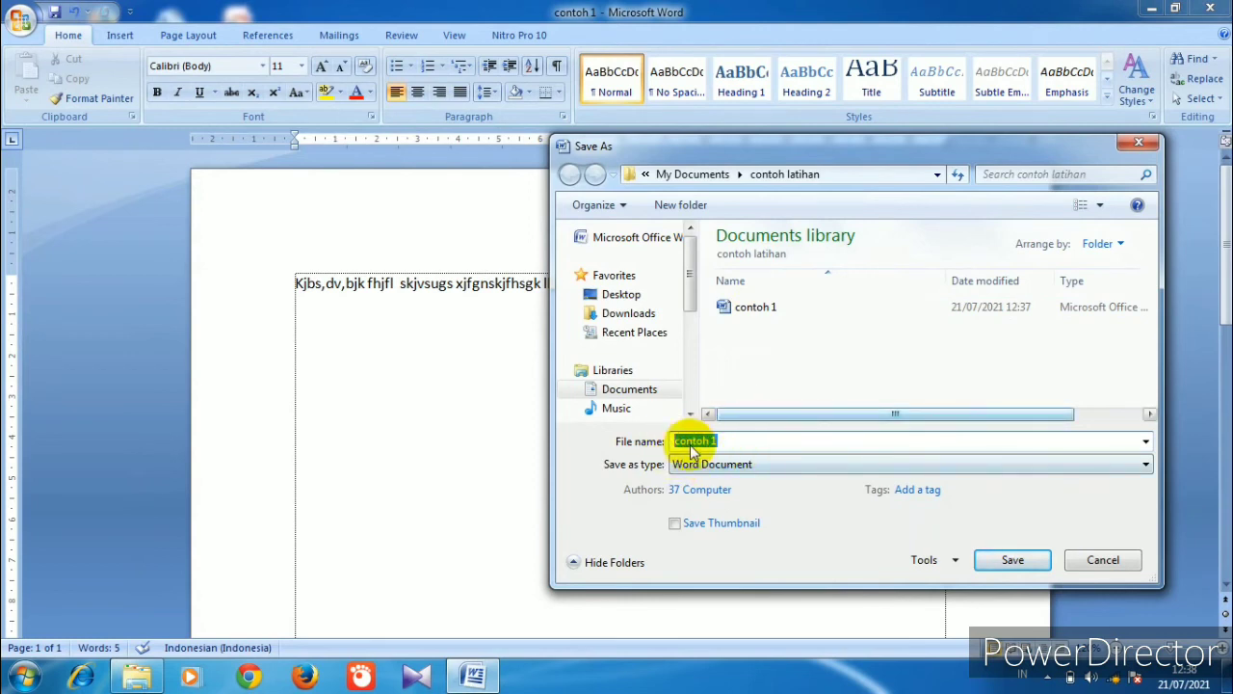
click(992, 567)
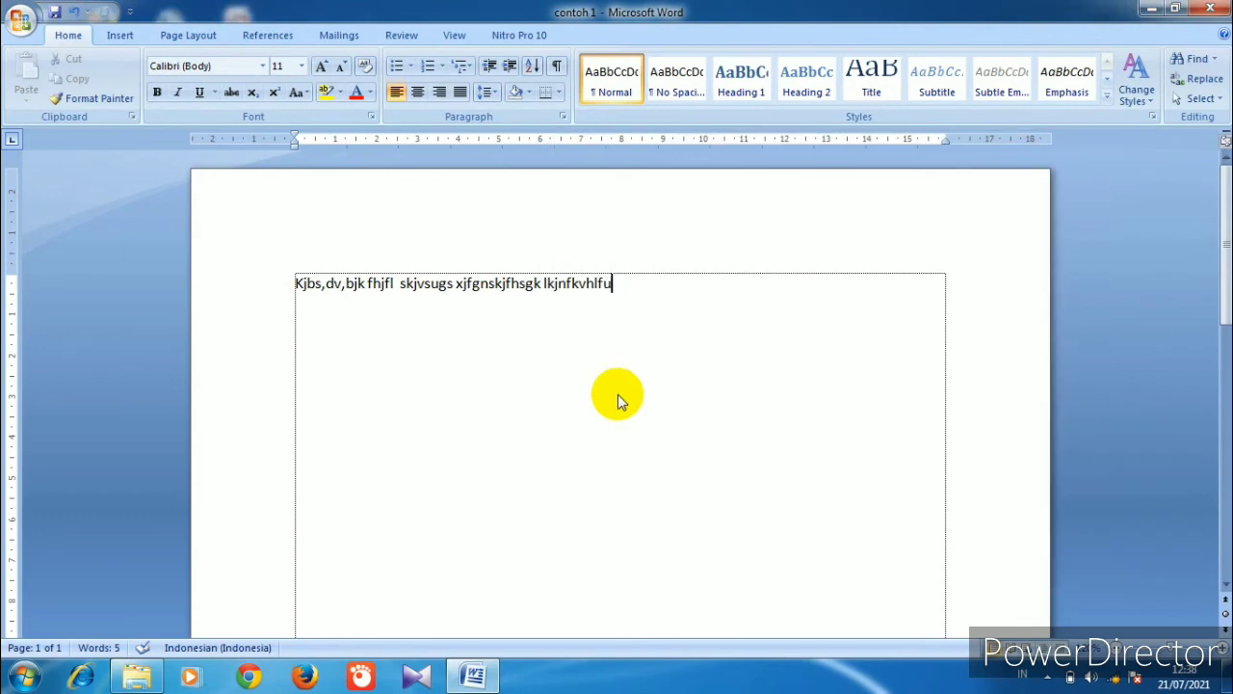
- Bring up Save As for the document again and dismiss it without saving
click(23, 25)
click(39, 173)
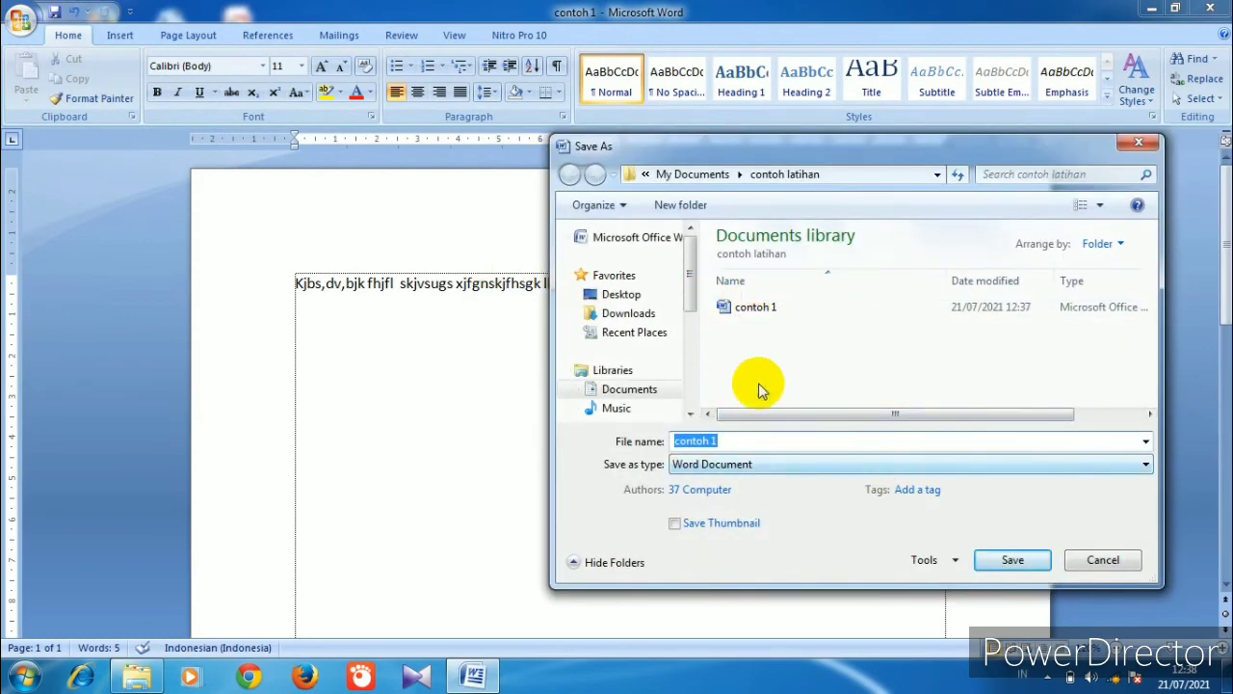
click(1139, 141)
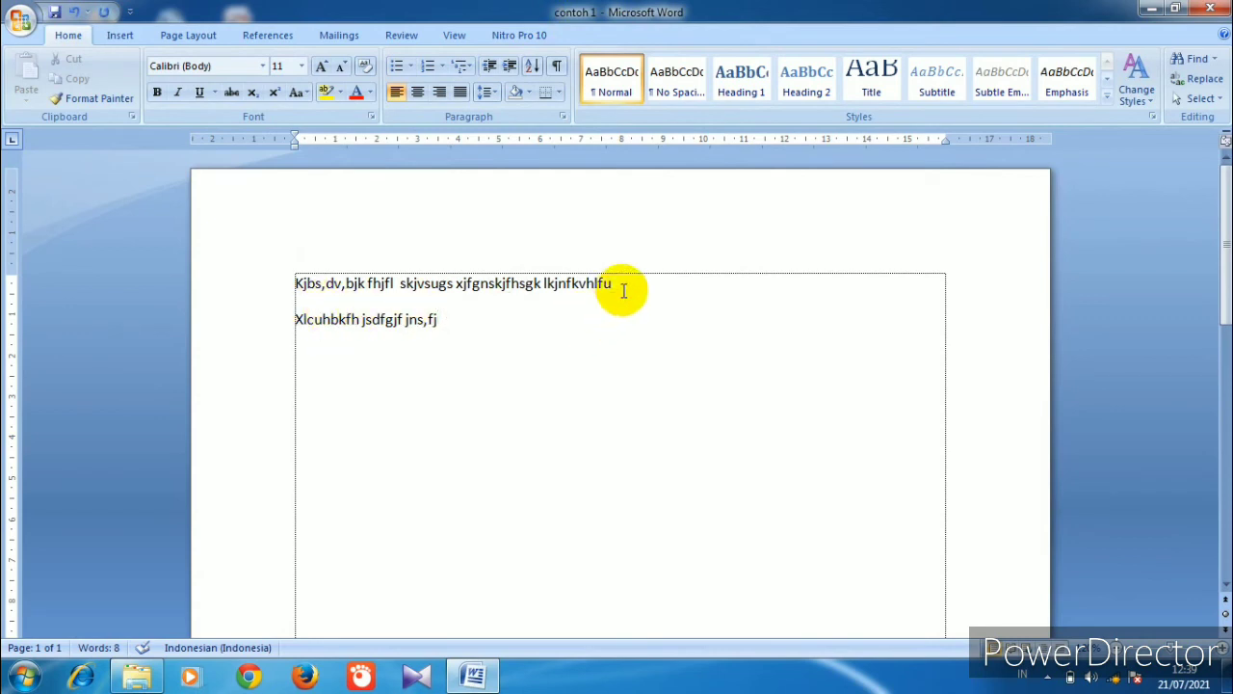
drag(628, 287, 307, 285)
click(362, 327)
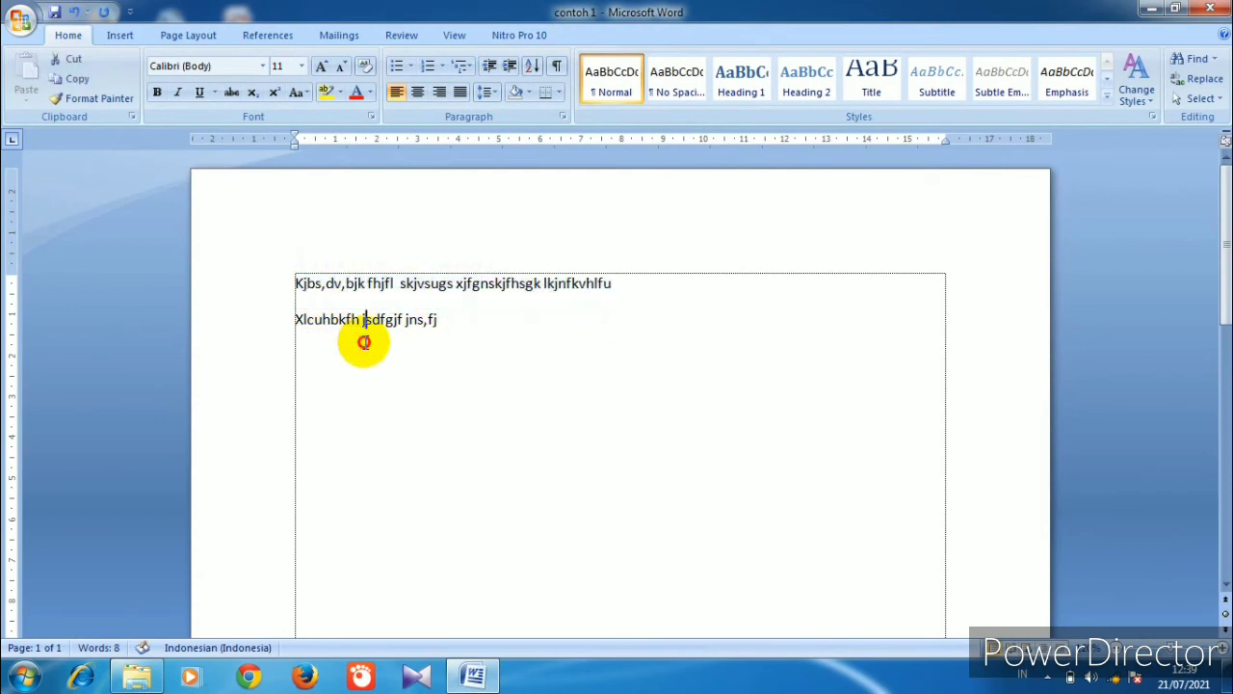
drag(466, 328, 325, 325)
click(330, 359)
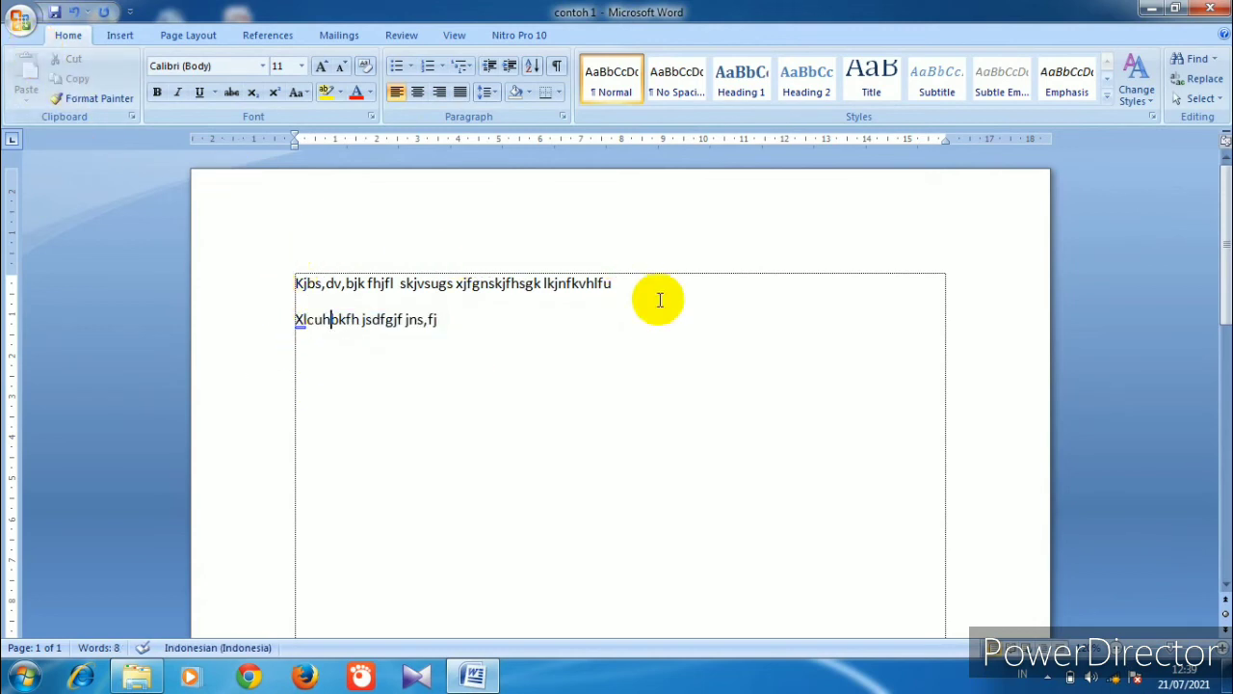
- Start closing the edited document and cancel at the question about saving its changes
click(23, 21)
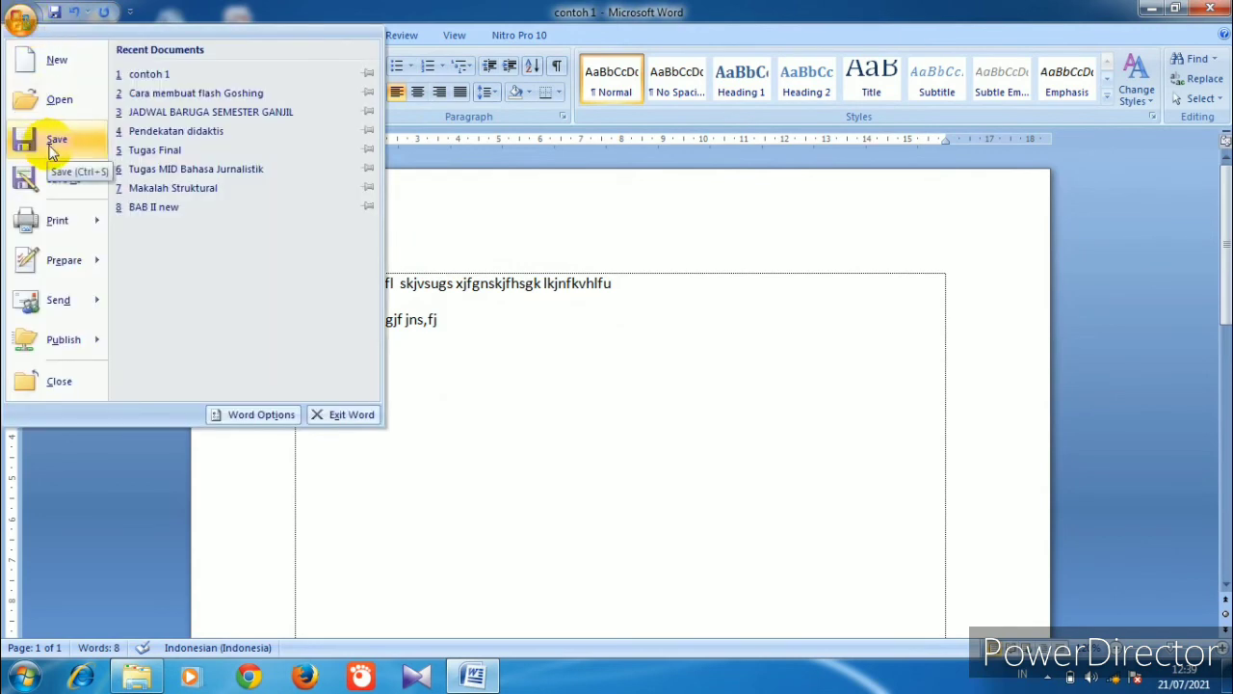
click(48, 181)
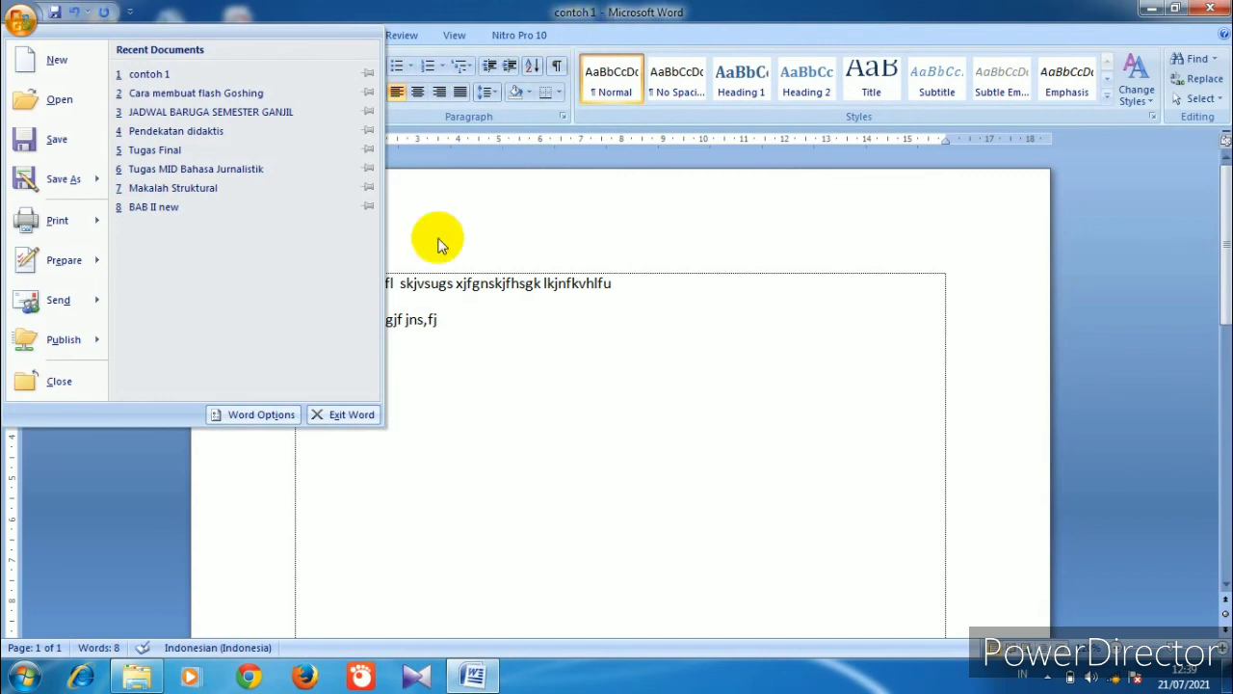
mouse_move(53, 187)
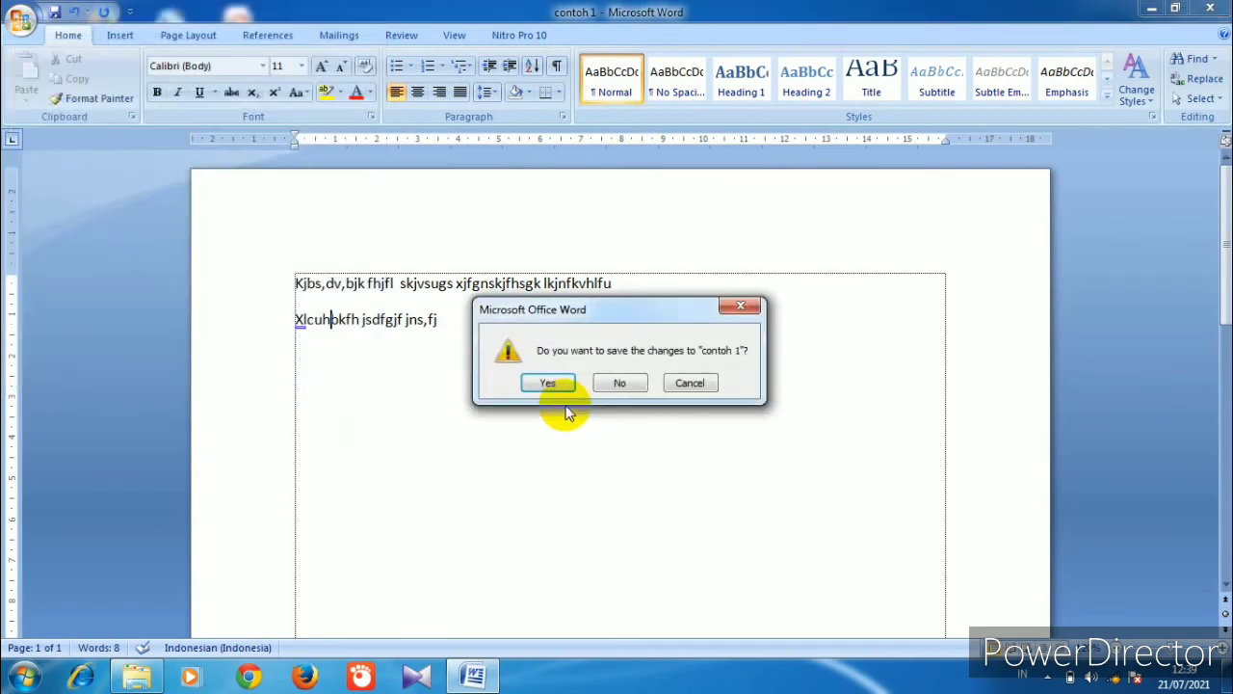
click(694, 383)
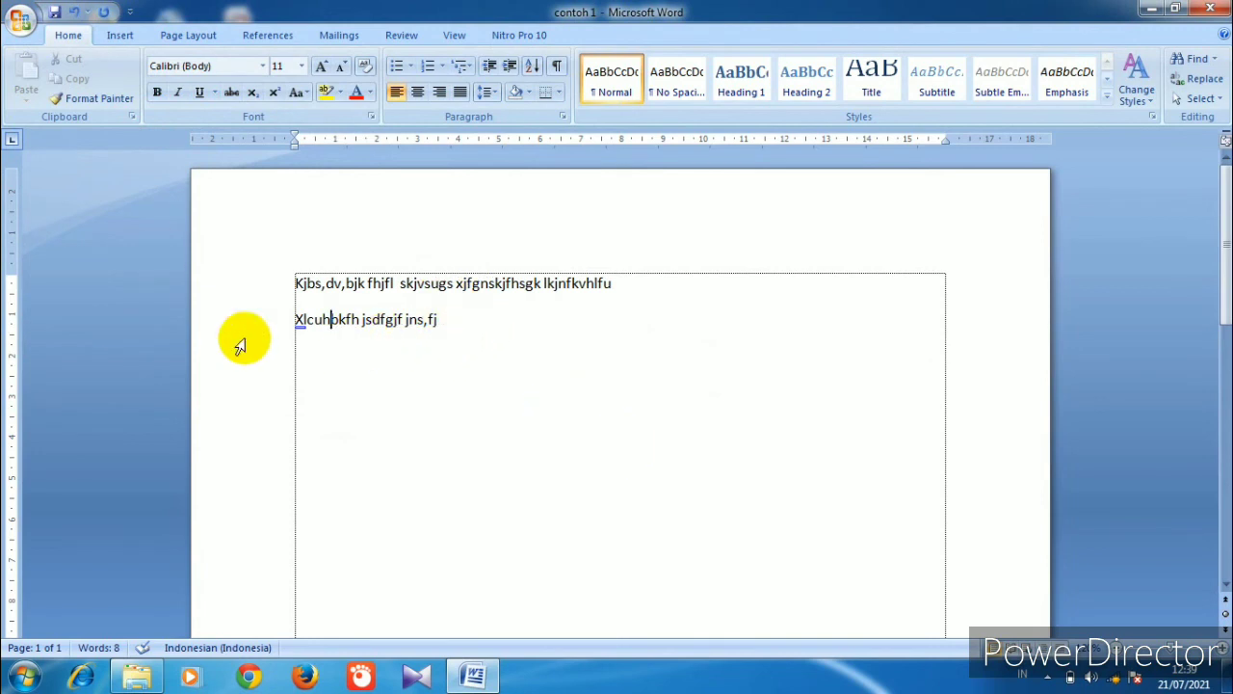
- Browse to My Documents in Save As, select the contoh latihan folder, and cancel without saving
click(21, 21)
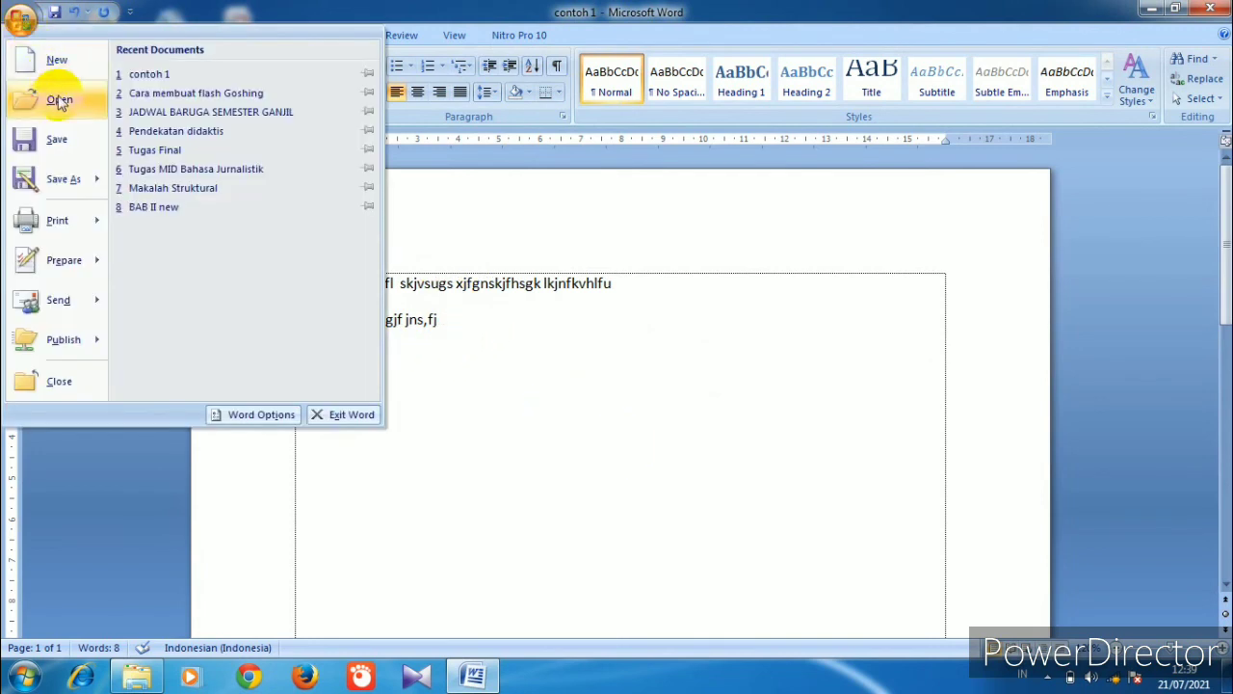
mouse_move(63, 180)
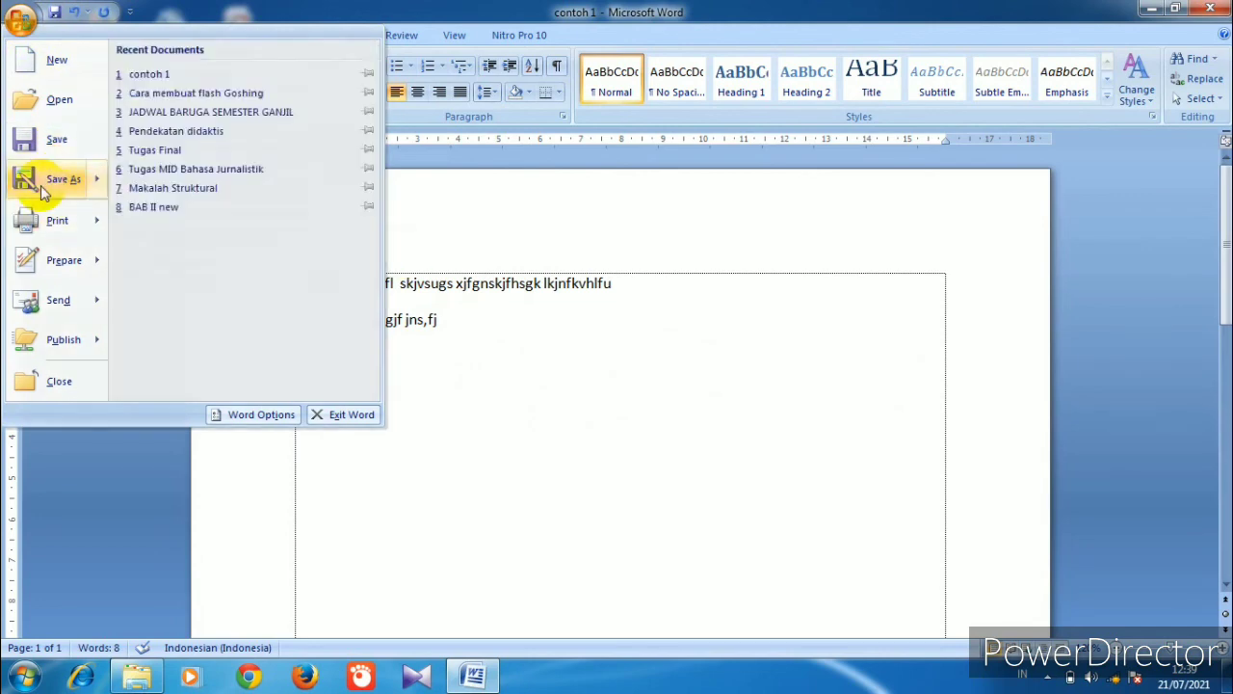
click(41, 185)
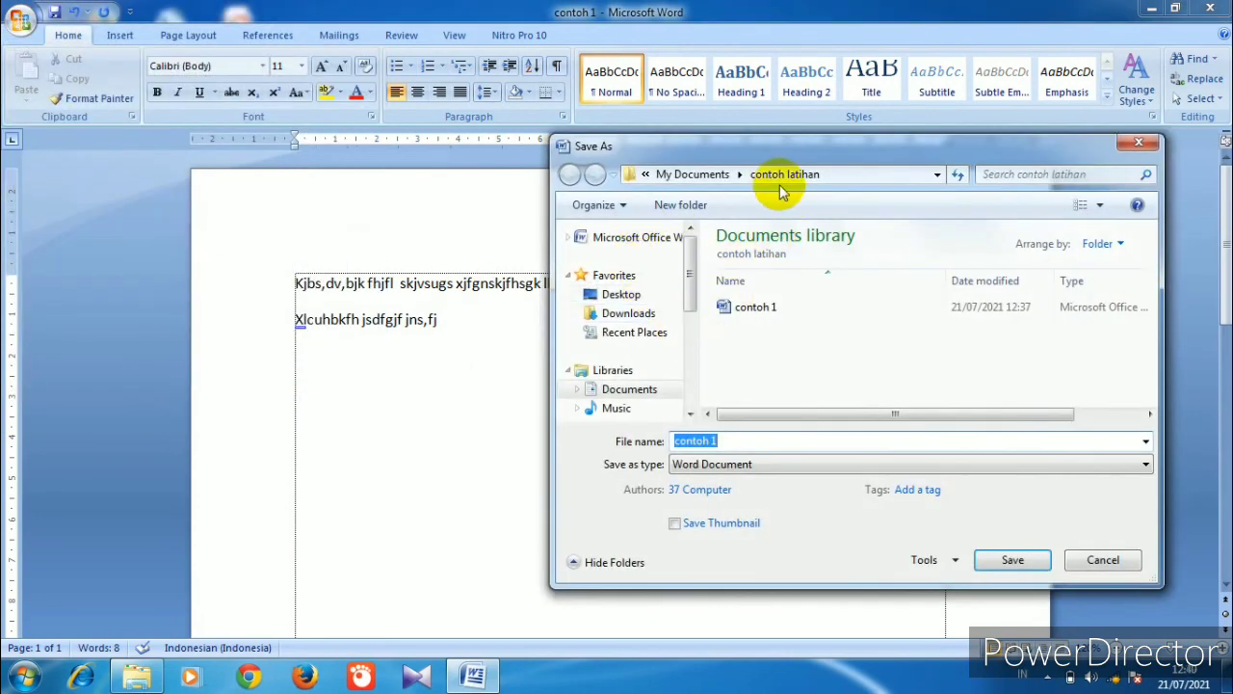
click(693, 174)
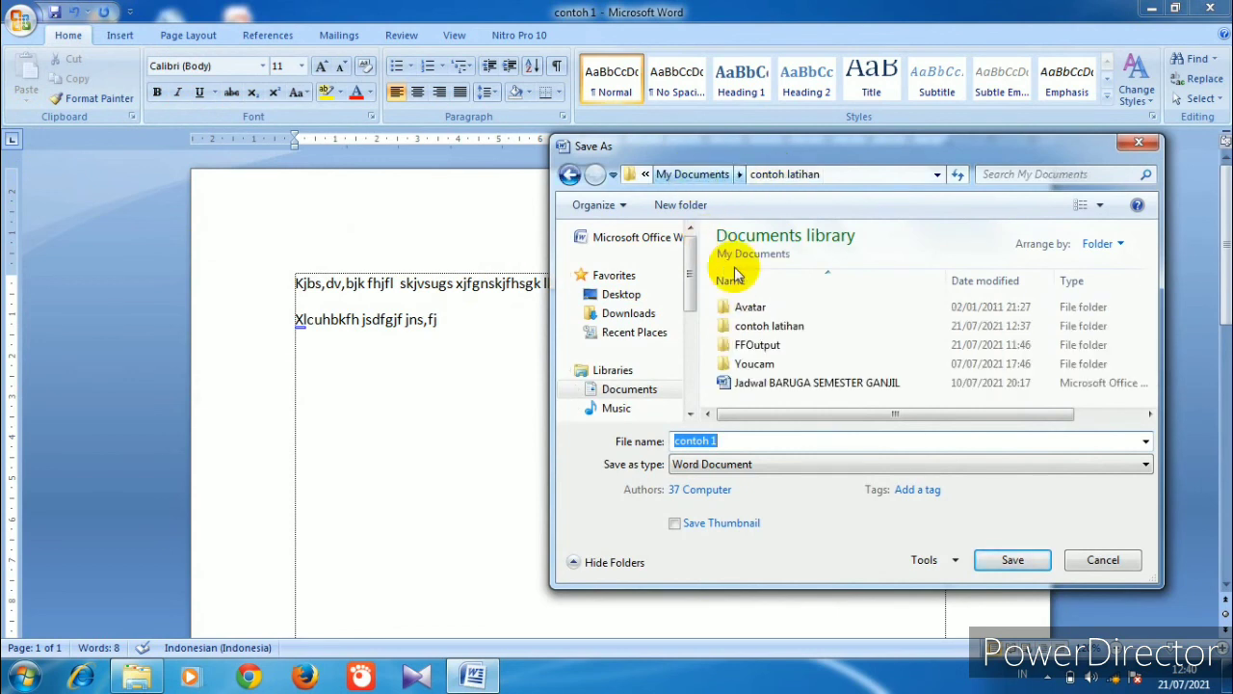
click(790, 327)
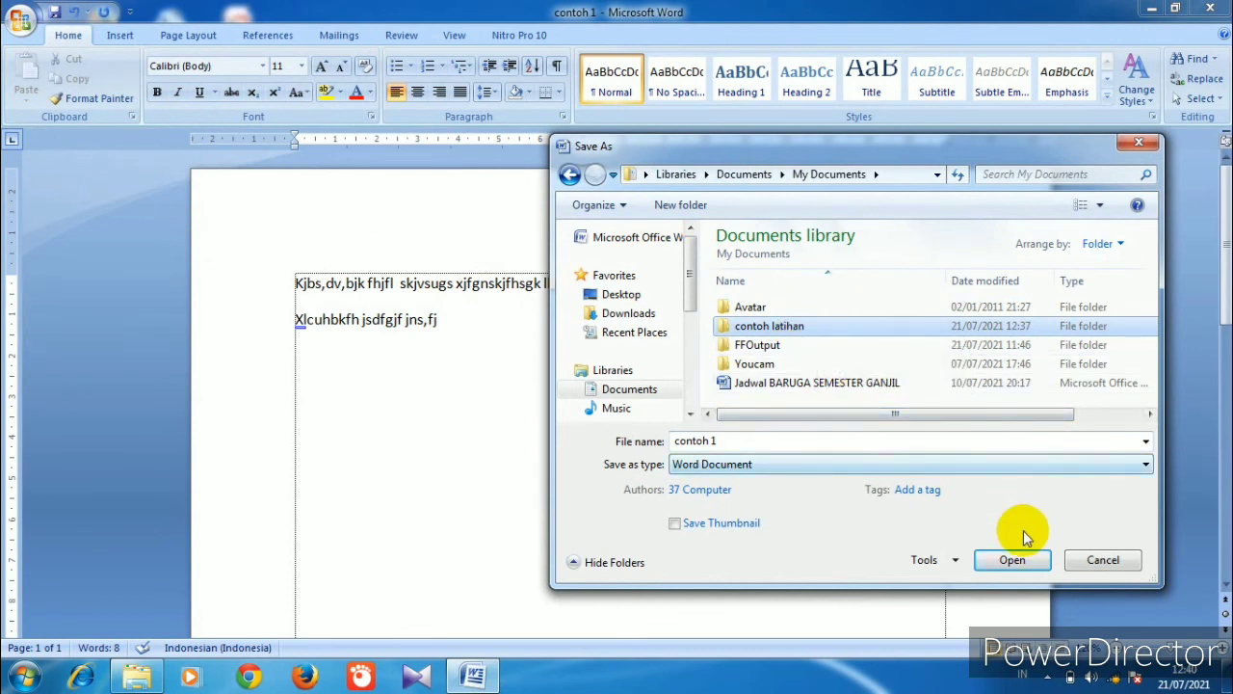
click(1084, 561)
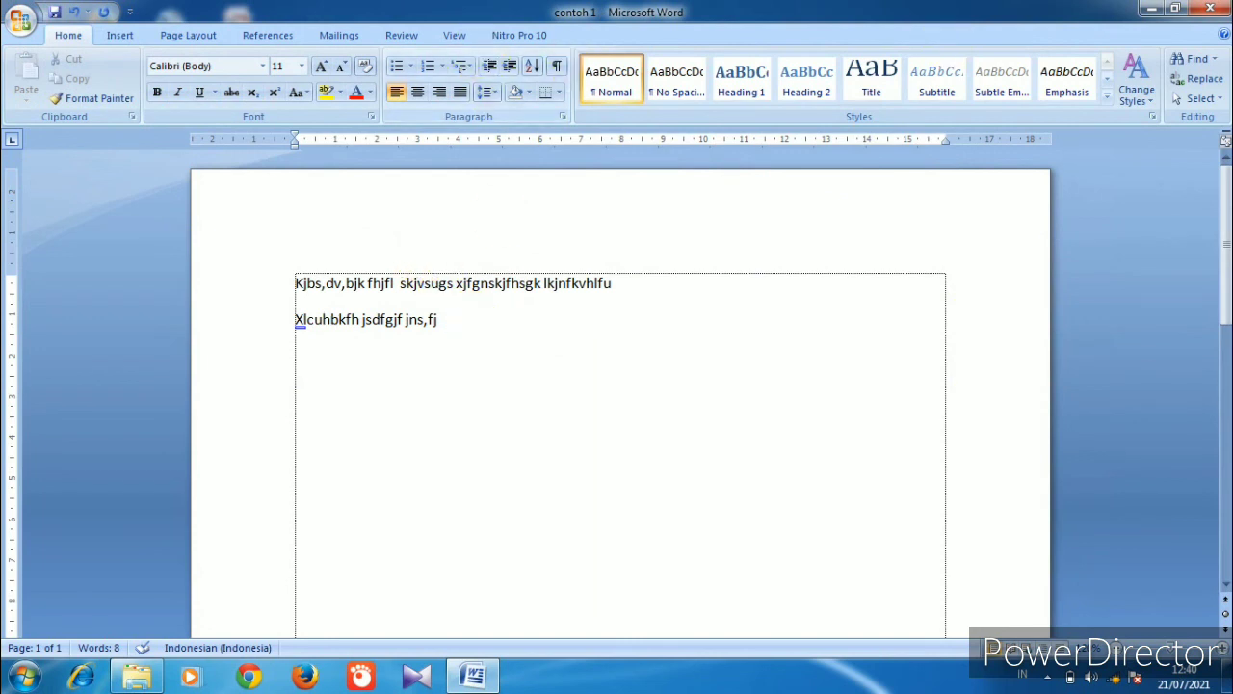
- Close the document window and save the changes to contoh 1
click(1210, 8)
click(552, 385)
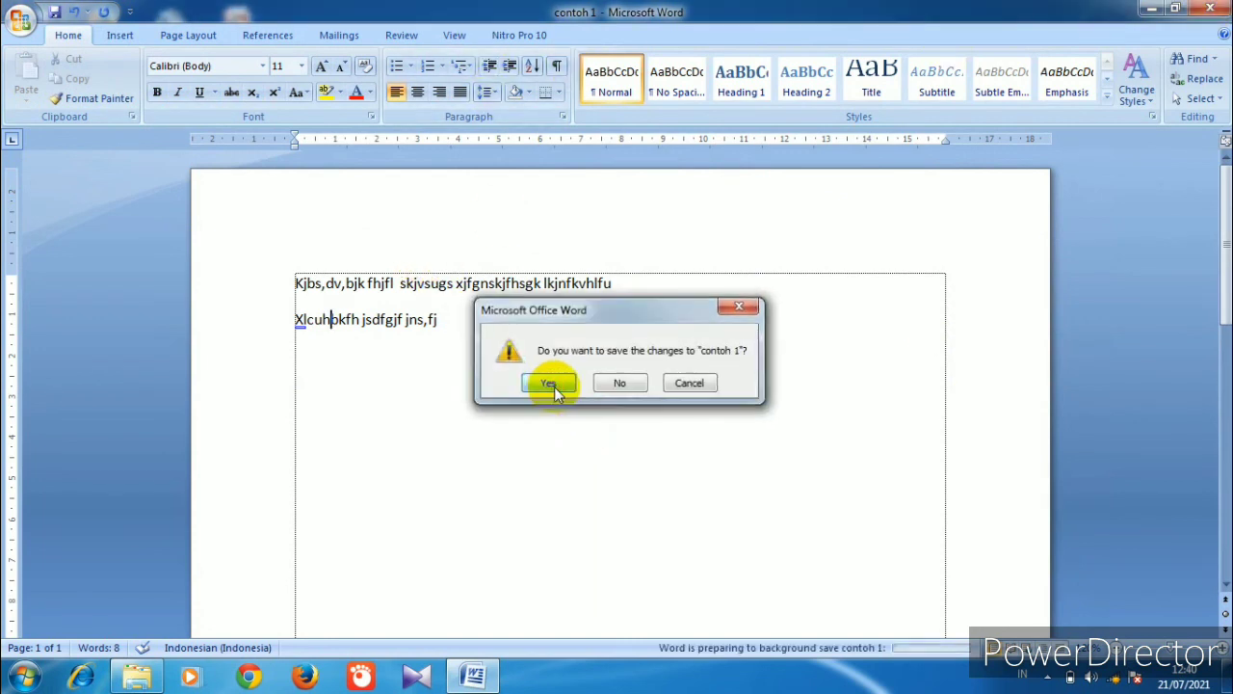